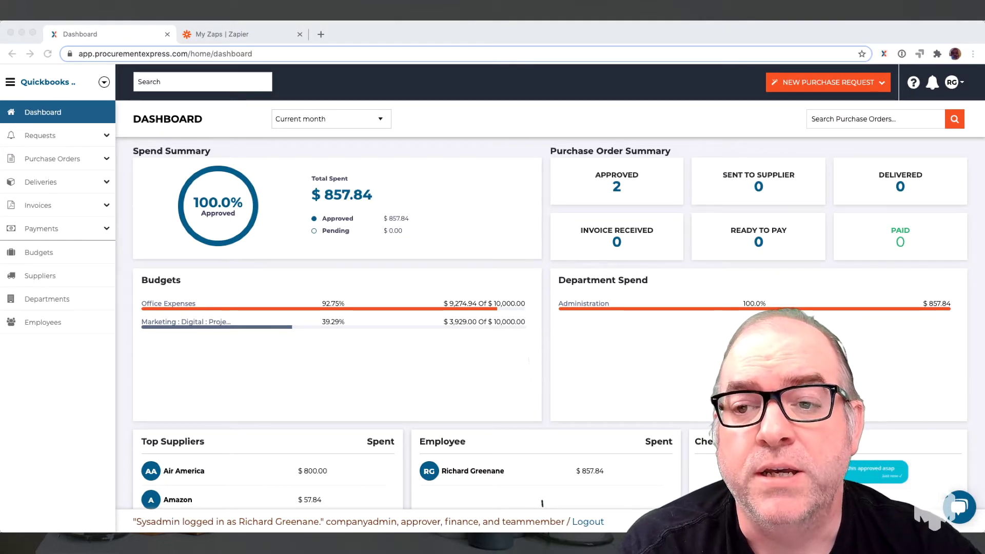
- Activate the Delivery Date custom field in the company's purchase order settings, make it required and save it
key(super+Tab)
click(954, 82)
click(879, 125)
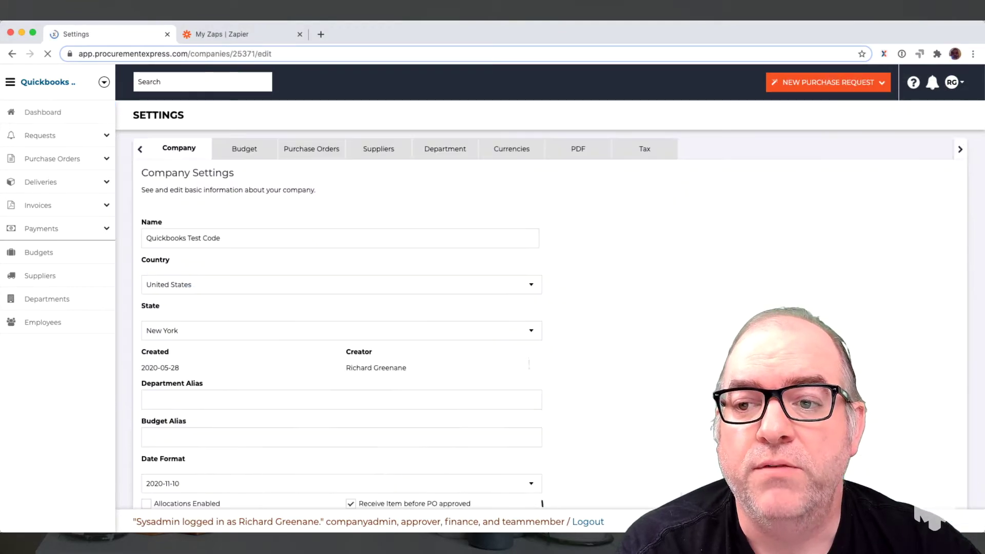
click(300, 149)
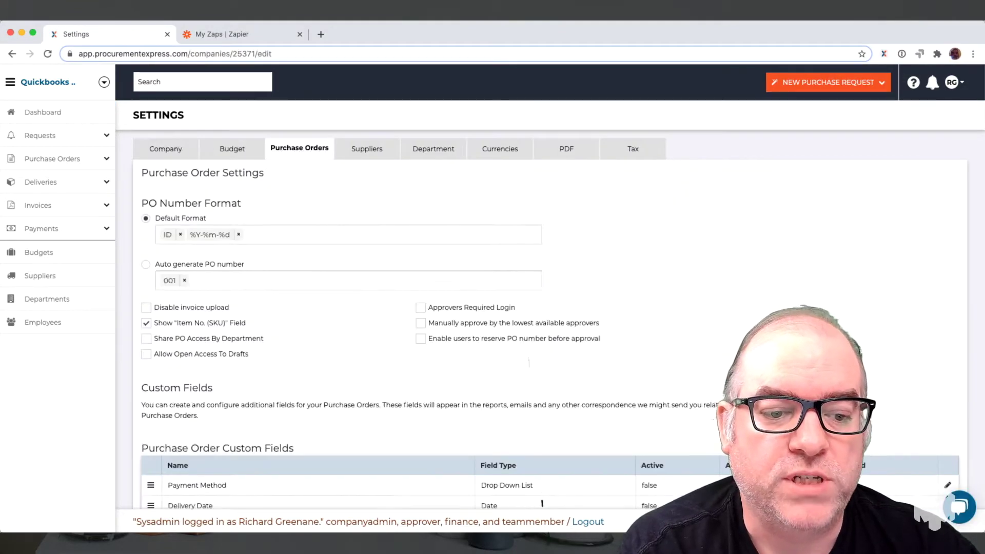
scroll(542, 504, down, 3)
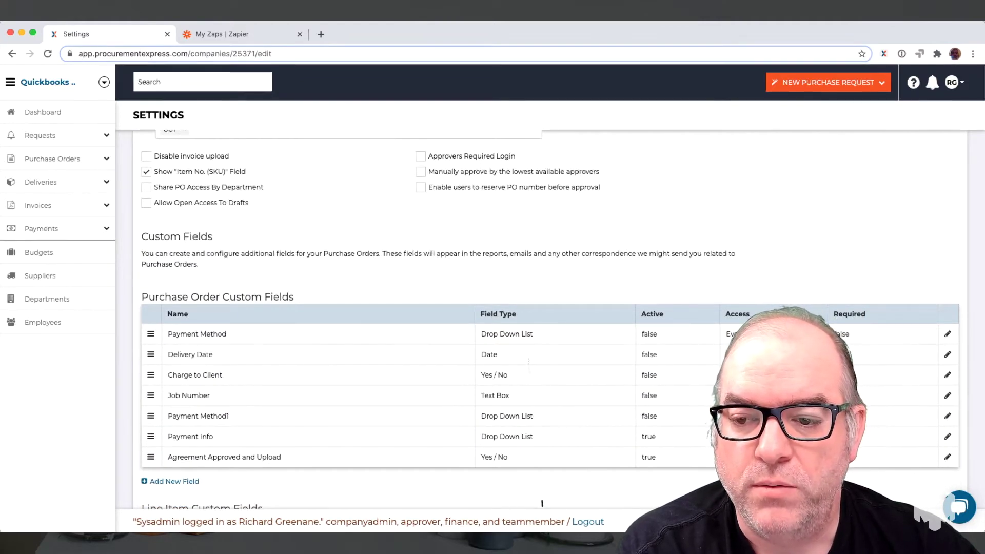
click(947, 458)
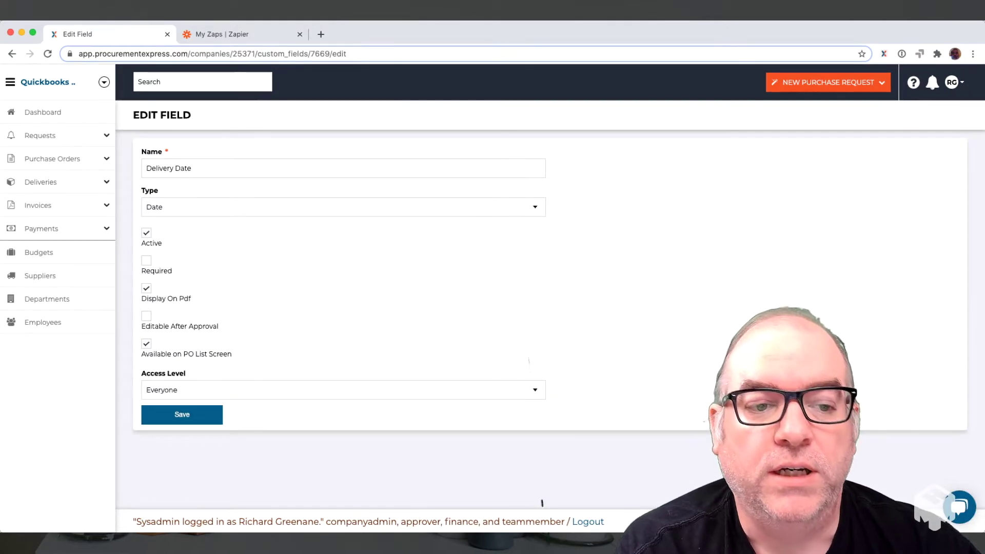
click(147, 260)
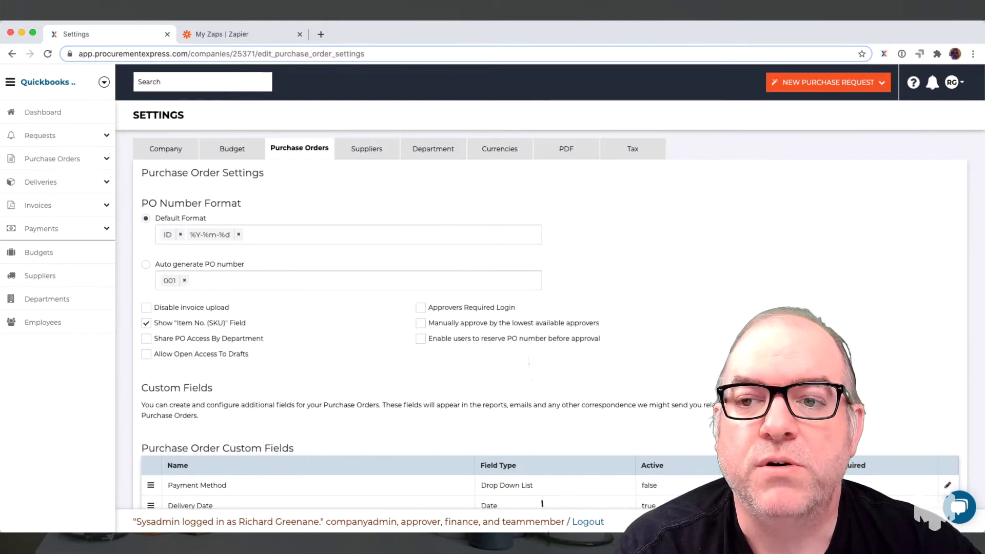
- Open a new purchase request and check the date picker of its Delivery Date field
click(829, 82)
click(800, 103)
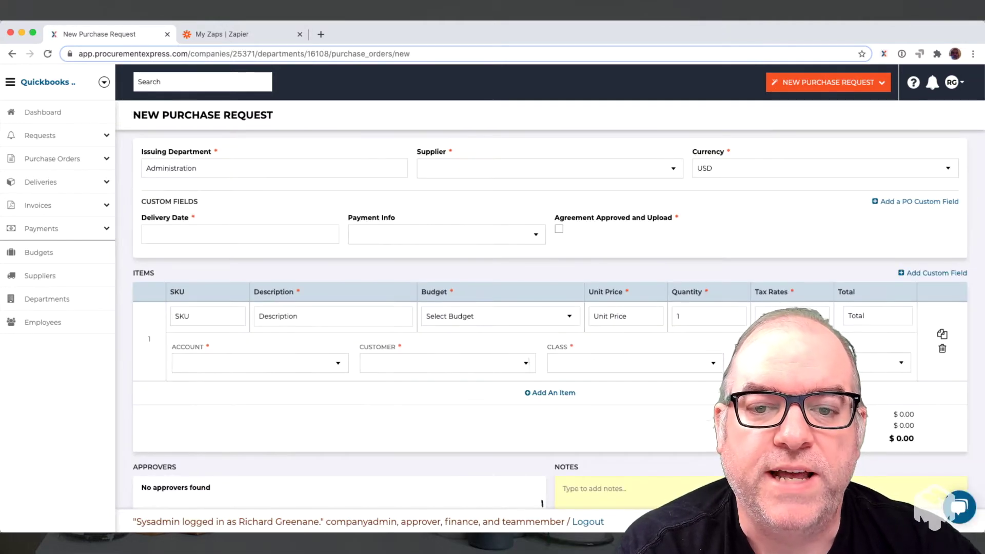
click(240, 234)
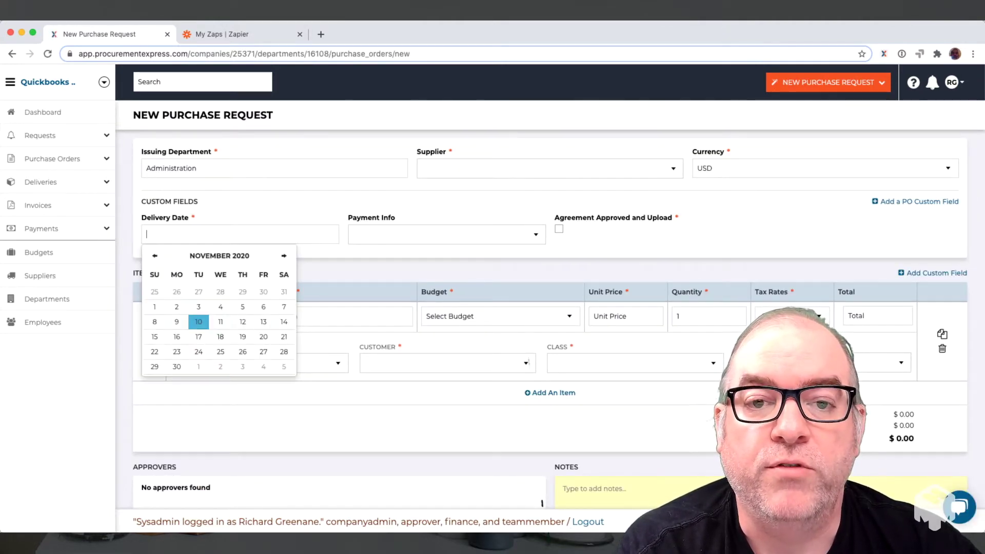
key(Escape)
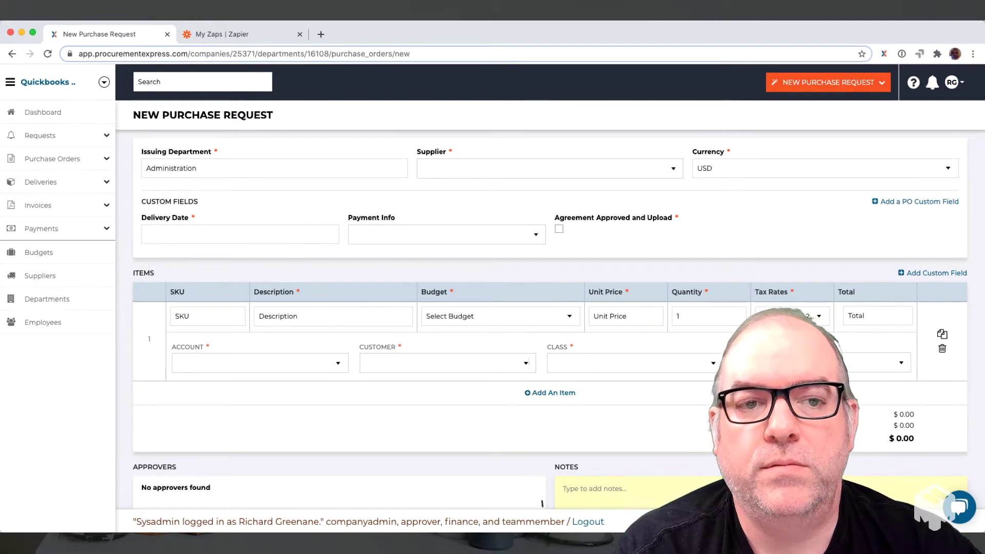
- Switch to Zapier and add a new Google Calendar app connection
key(ctrl+Tab)
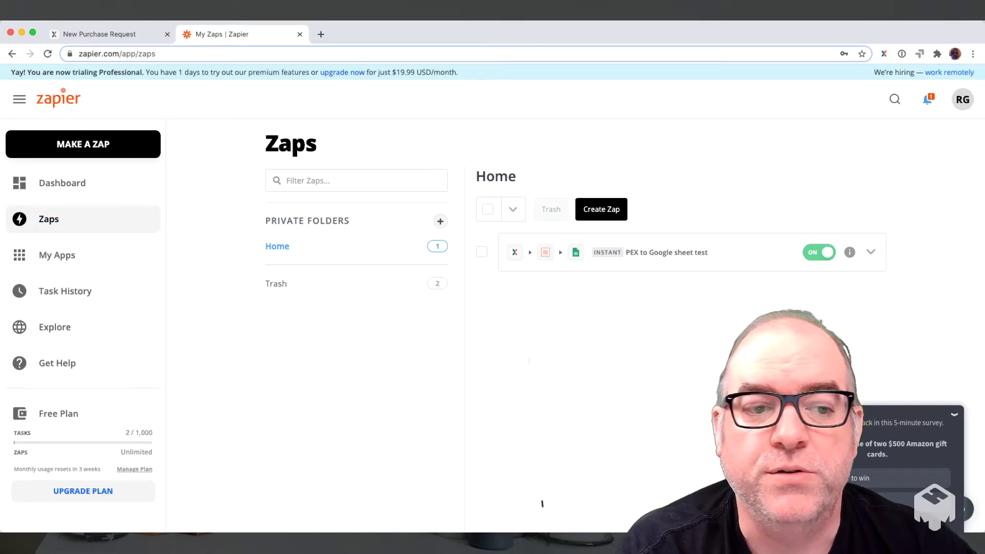
click(57, 255)
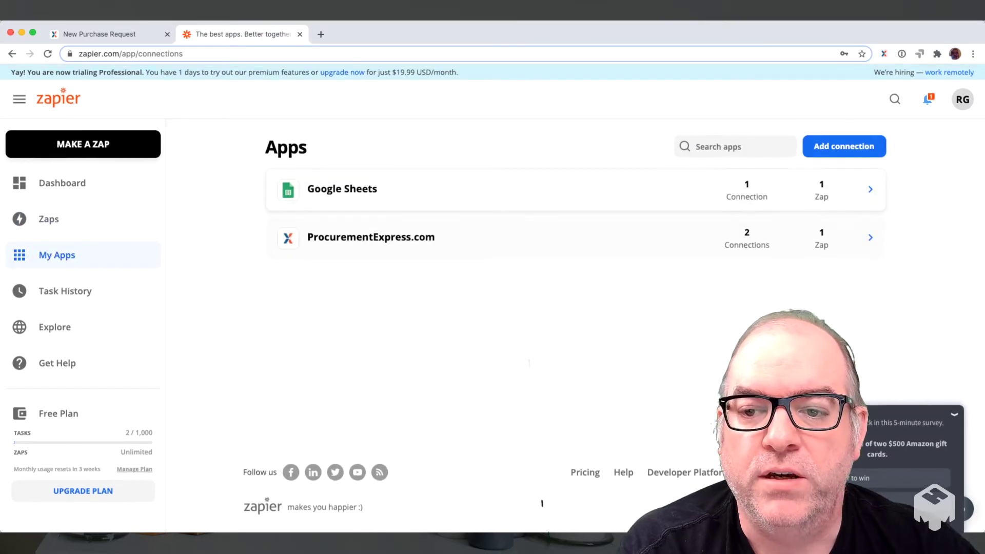
click(844, 146)
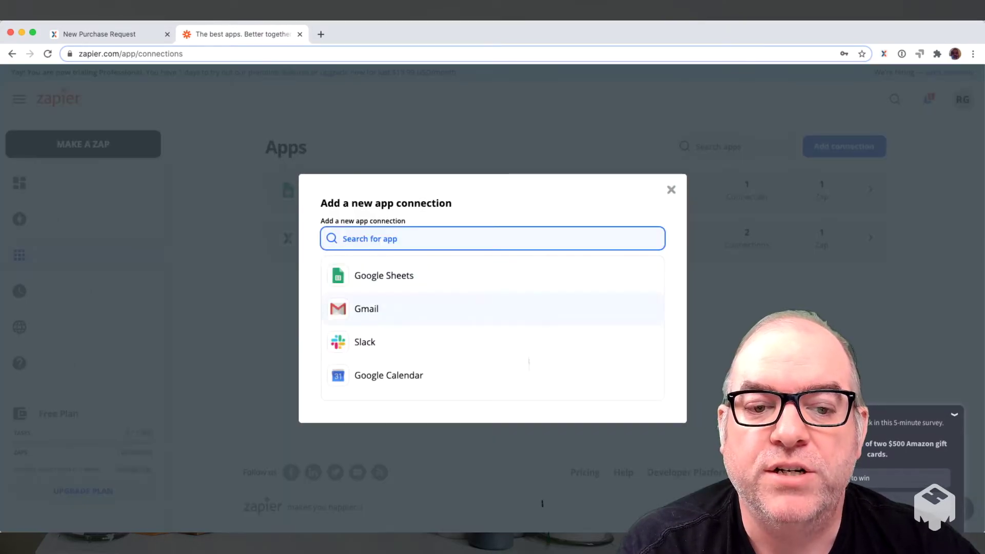
key(super+Tab)
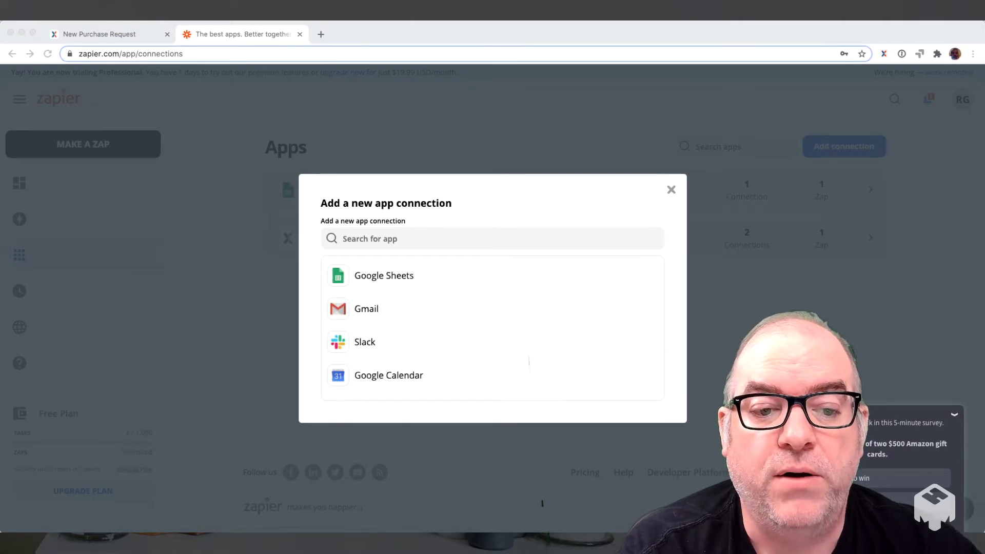
click(529, 363)
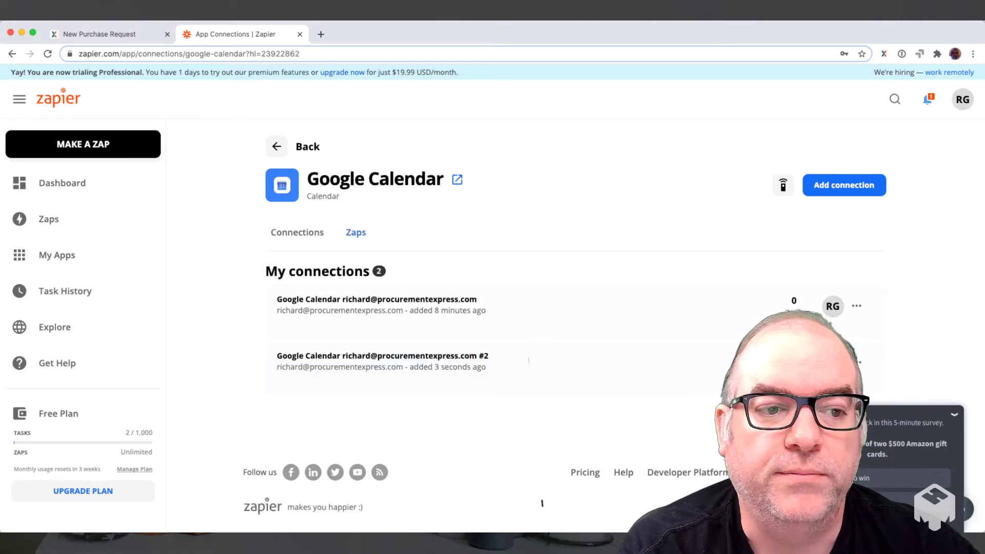
- Create a new Zap with ProcurementExpress.com as the trigger app and New Purchase Order Paid as the trigger event
click(57, 254)
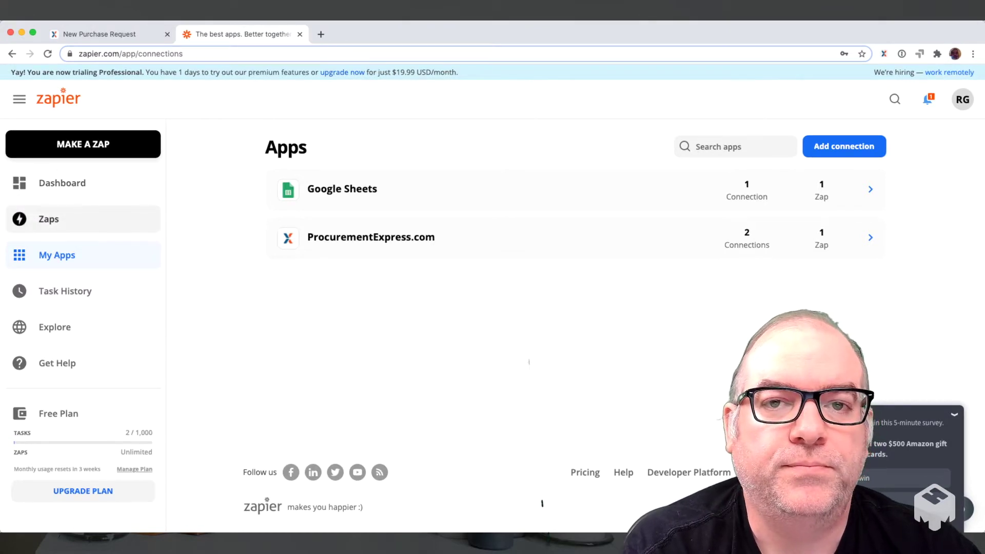
click(48, 219)
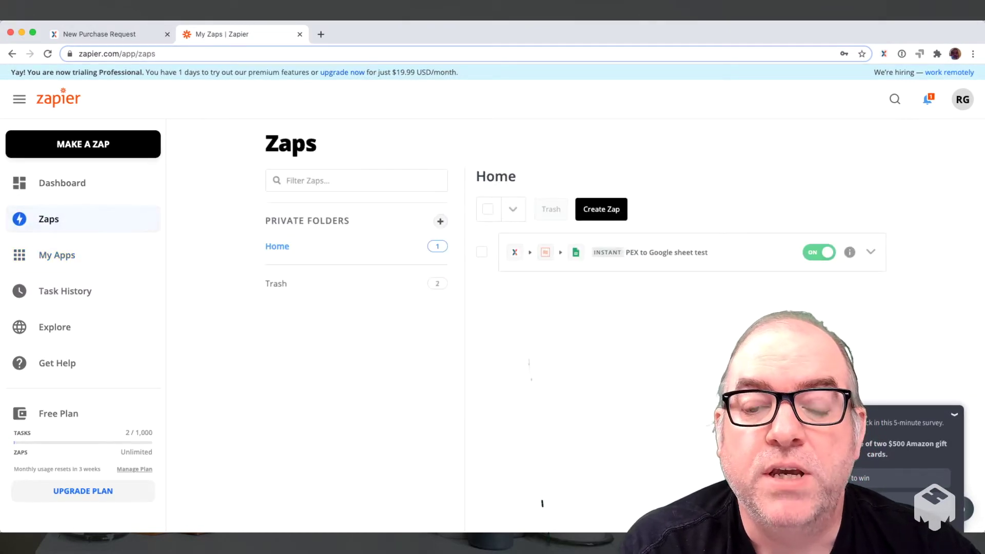
click(83, 144)
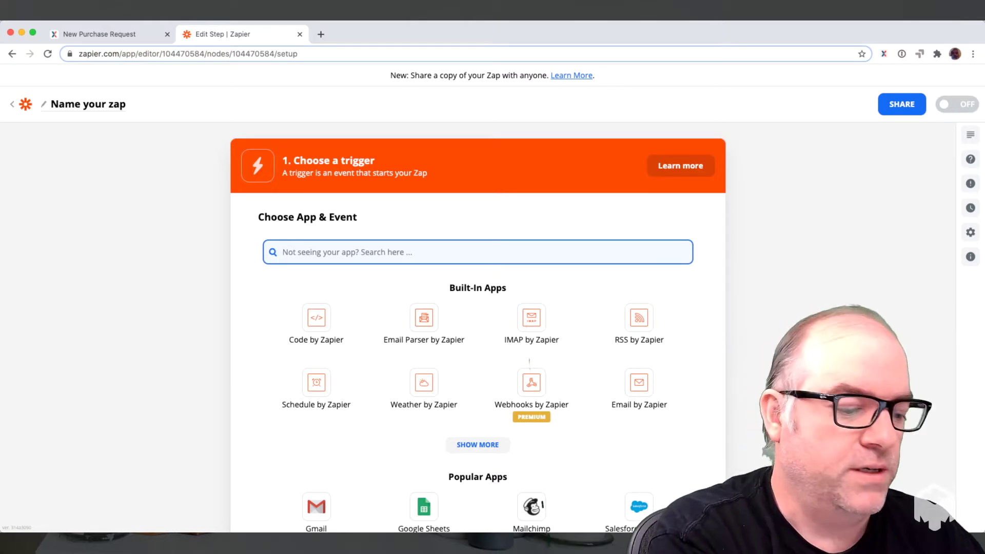
text(Procurem)
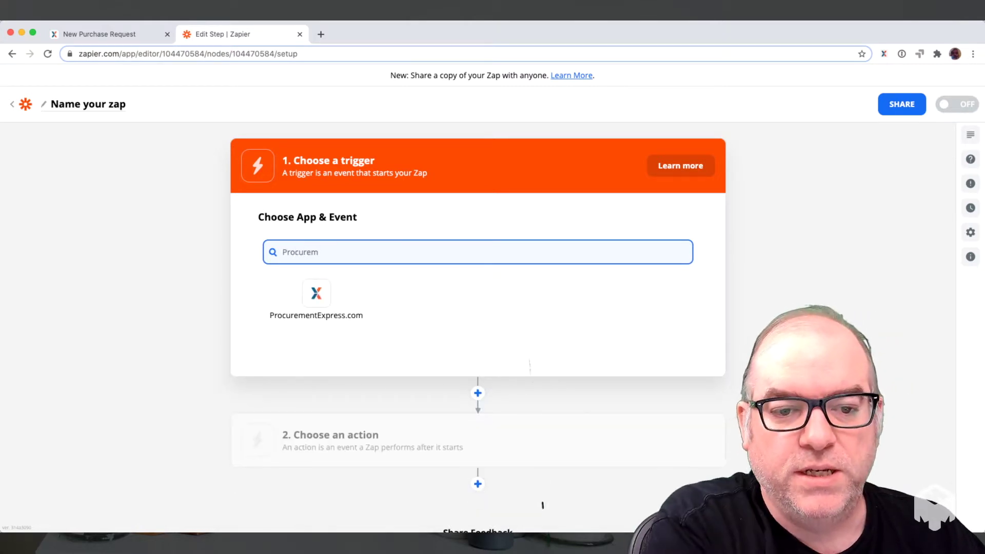
click(316, 301)
click(477, 322)
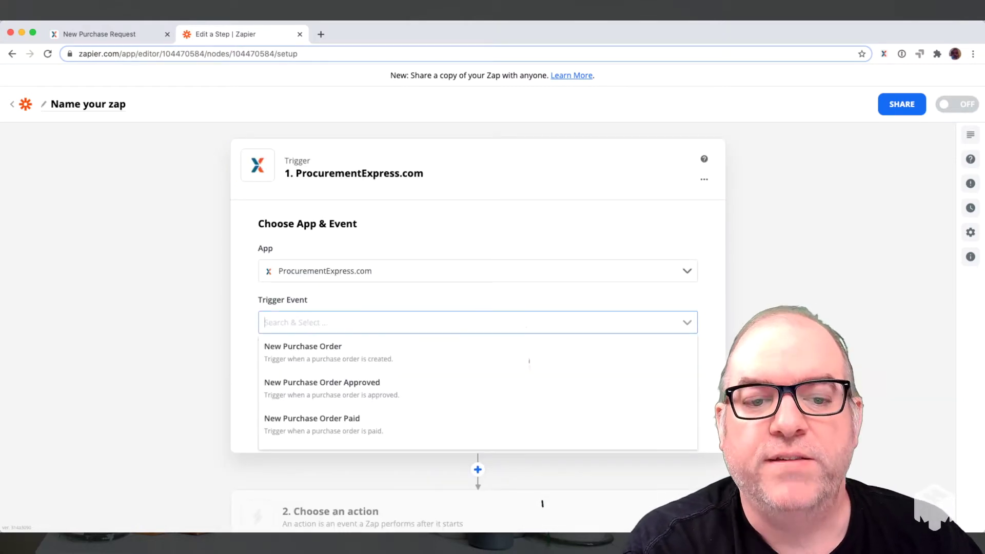
scroll(478, 387, down, 1)
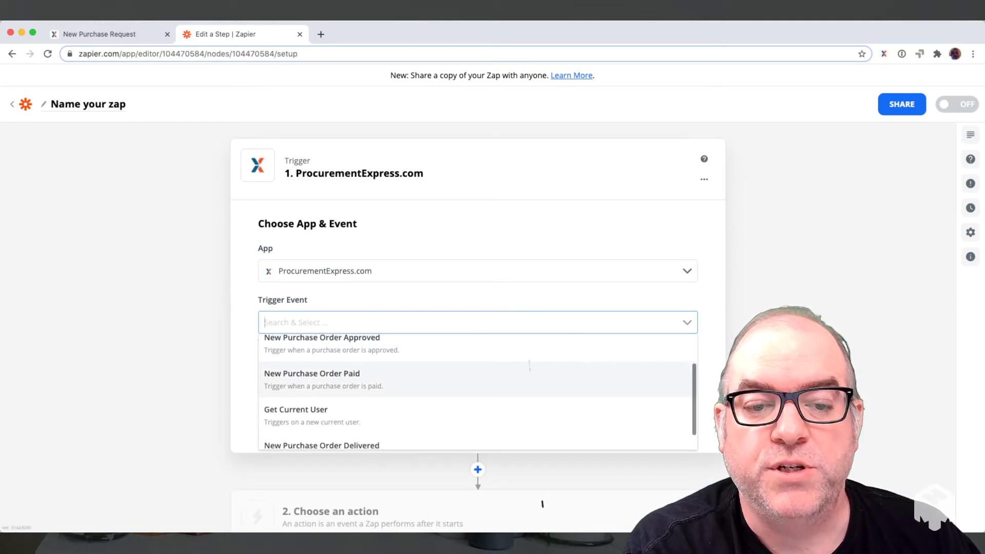
click(529, 365)
click(529, 369)
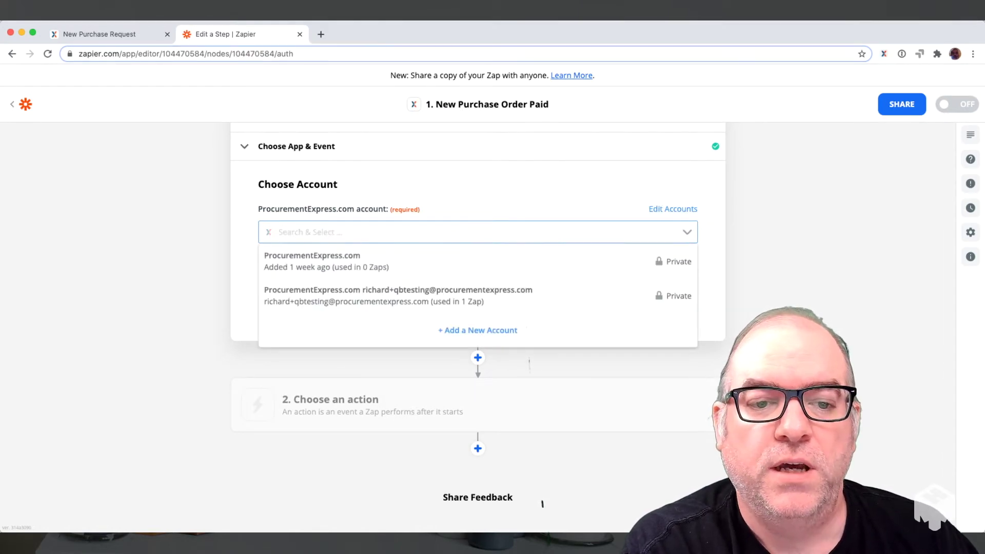
- Use the QuickBooks-testing ProcurementExpress.com account for the trigger and set its company to Quickbooks Test Code
key(Down)
key(Down)
key(Down)
key(Up)
key(Return)
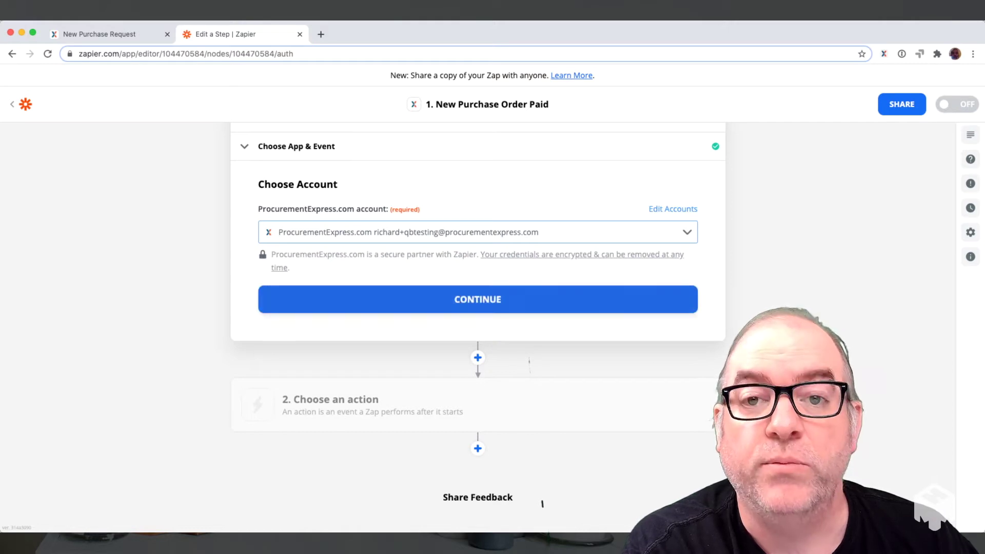
key(Return)
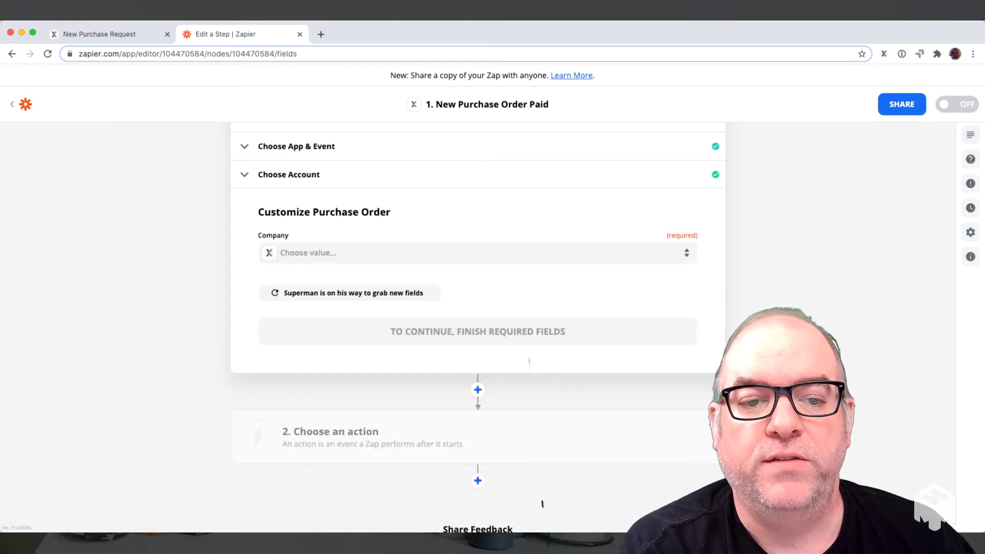
click(478, 253)
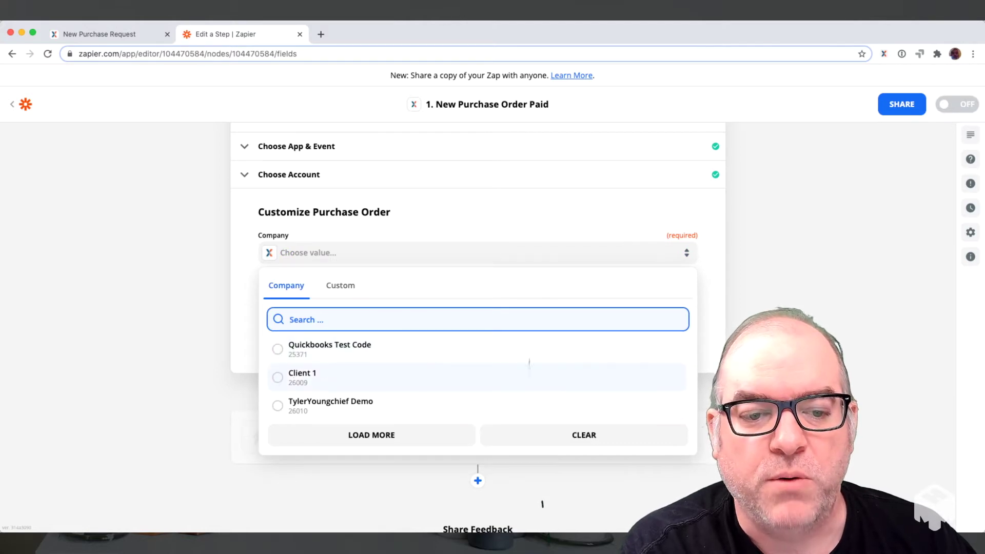
key(Return)
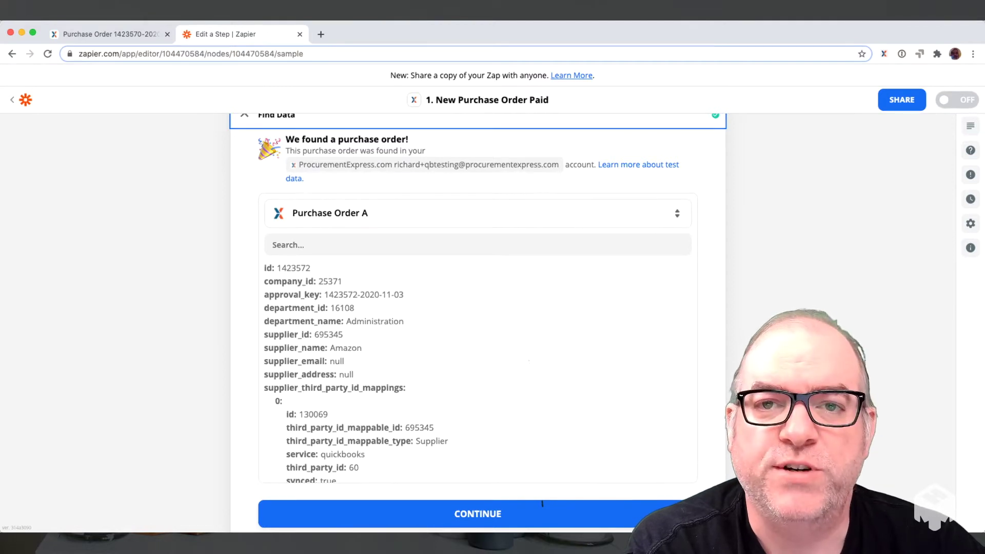
- Switch to ProcurementExpress.com and start a new purchase request with Amazon as the supplier
key(ctrl+shift+Tab)
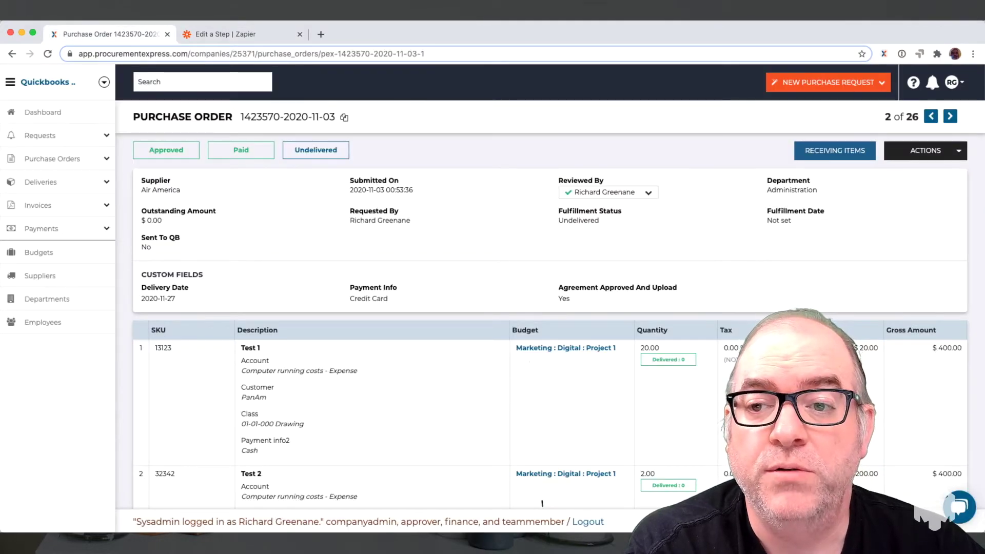
mouse_move(829, 83)
click(800, 103)
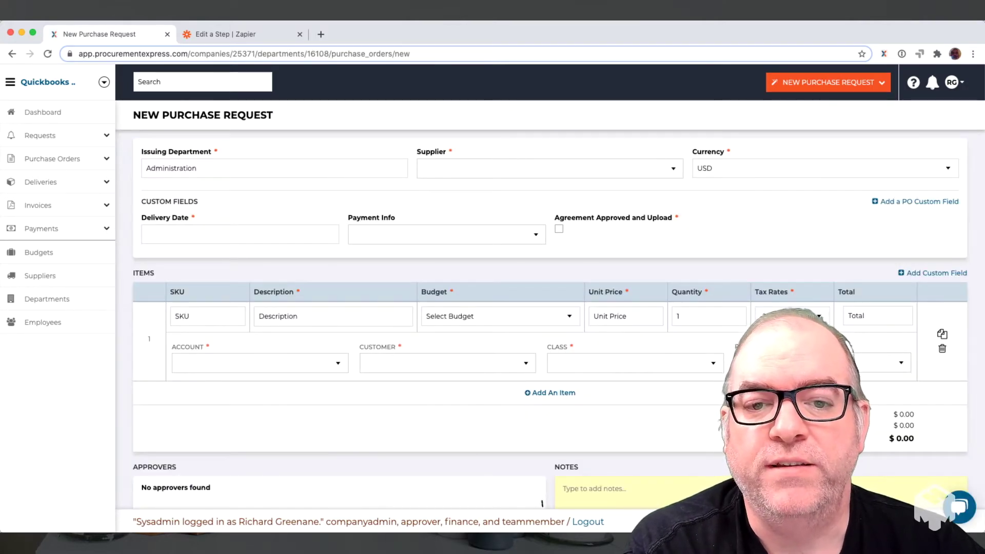
click(549, 169)
key(Down)
key(Down)
key(Down)
key(Down)
key(Down)
key(Down)
key(Return)
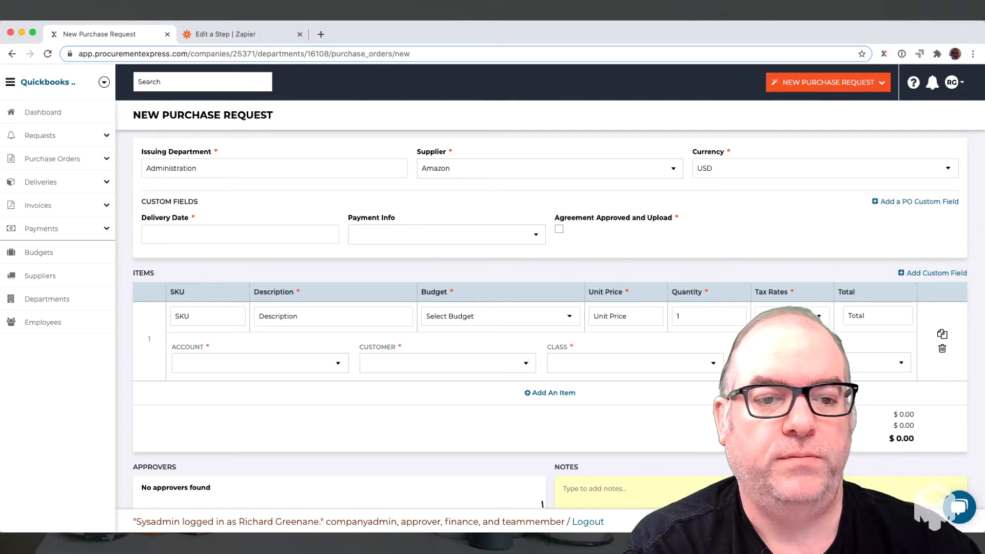
- Set the purchase request's Delivery Date to 2020-11-27 and choose a Payment Info option
click(240, 234)
click(263, 352)
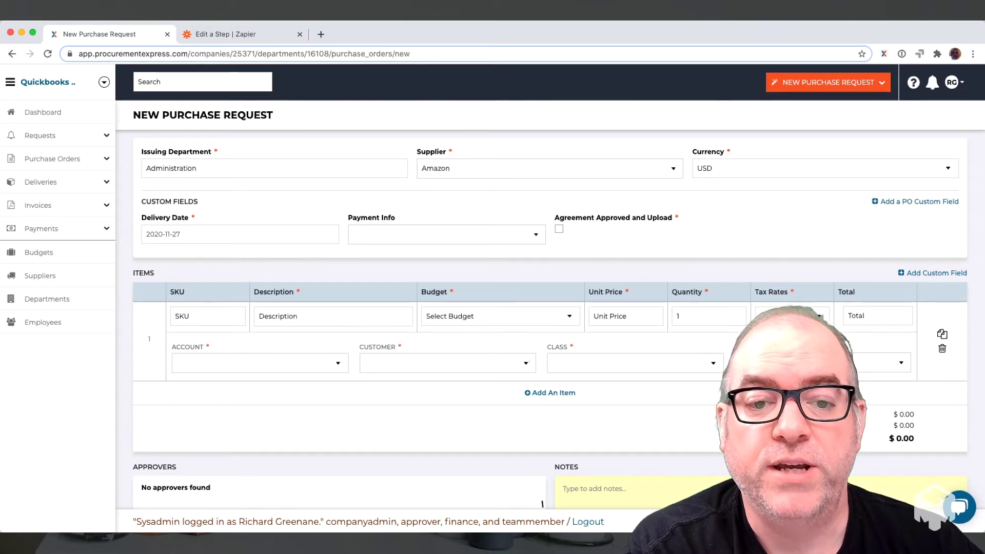
click(446, 234)
click(369, 261)
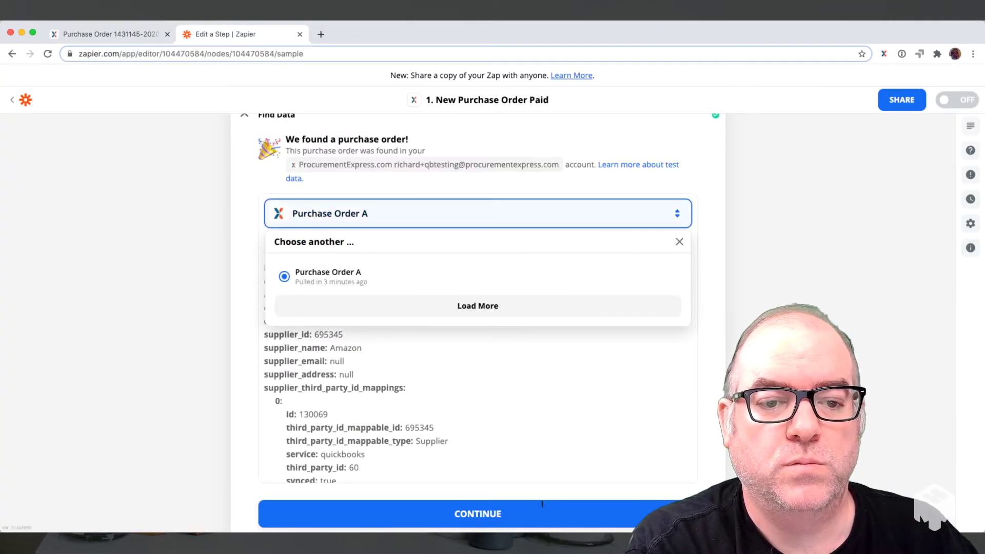
- Load more sample data for the Zap's trigger in Zapier, select Purchase Order B and continue to the action setup
click(477, 306)
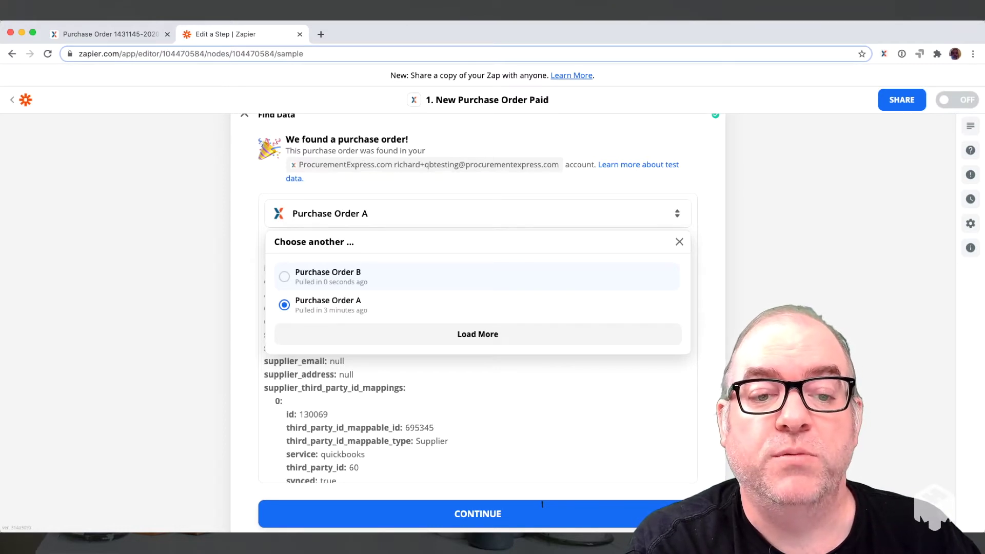
click(477, 277)
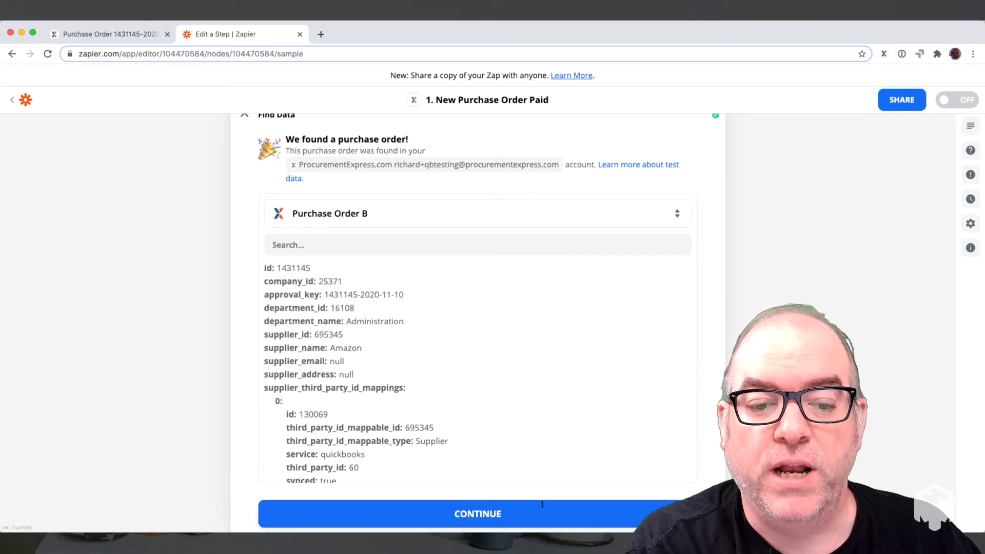
scroll(477, 369, down, 6)
scroll(410, 370, down, 6)
scroll(478, 369, down, 6)
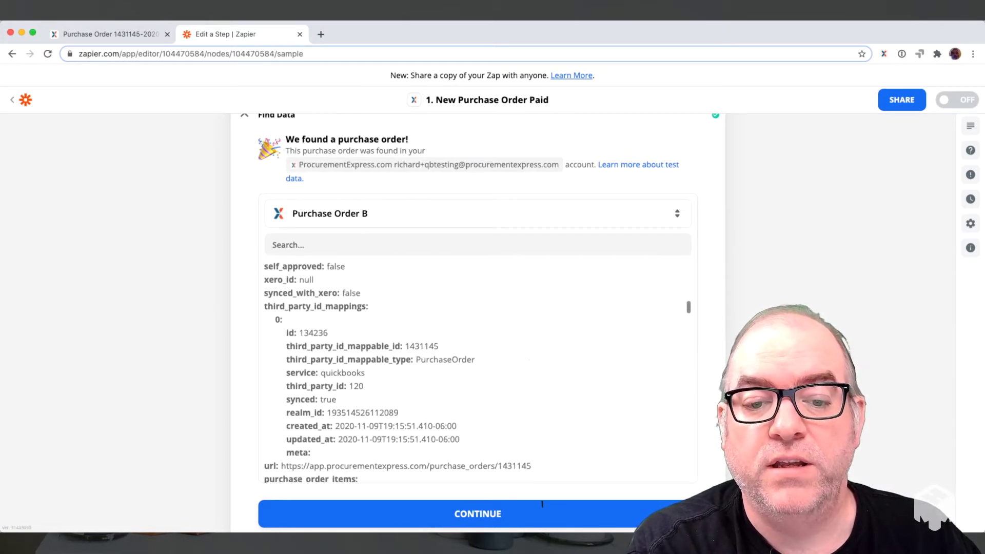
click(542, 505)
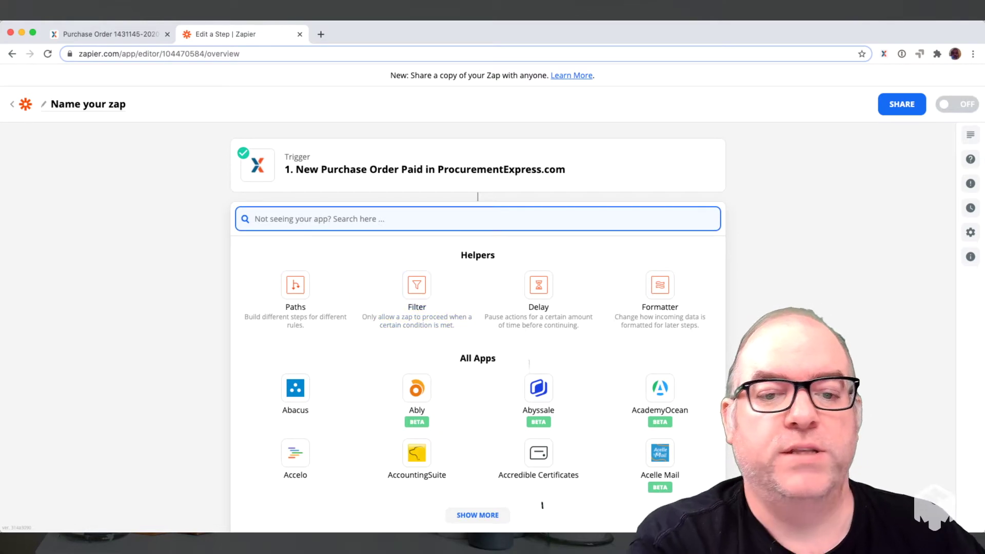
- Add Google Calendar as the Zap's action app with the Create Detailed Event action and continue to the account choice
text(Google)
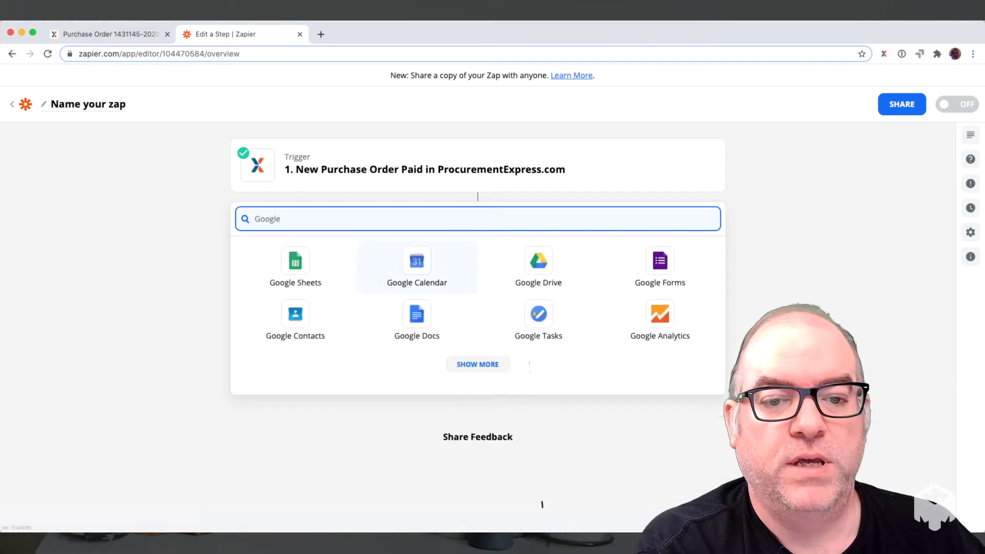
click(416, 264)
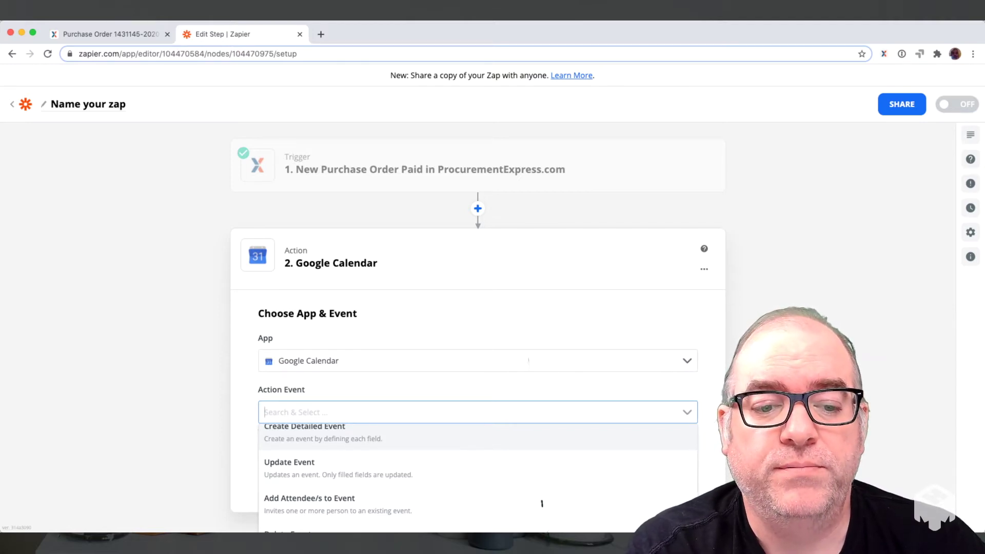
key(Return)
click(478, 470)
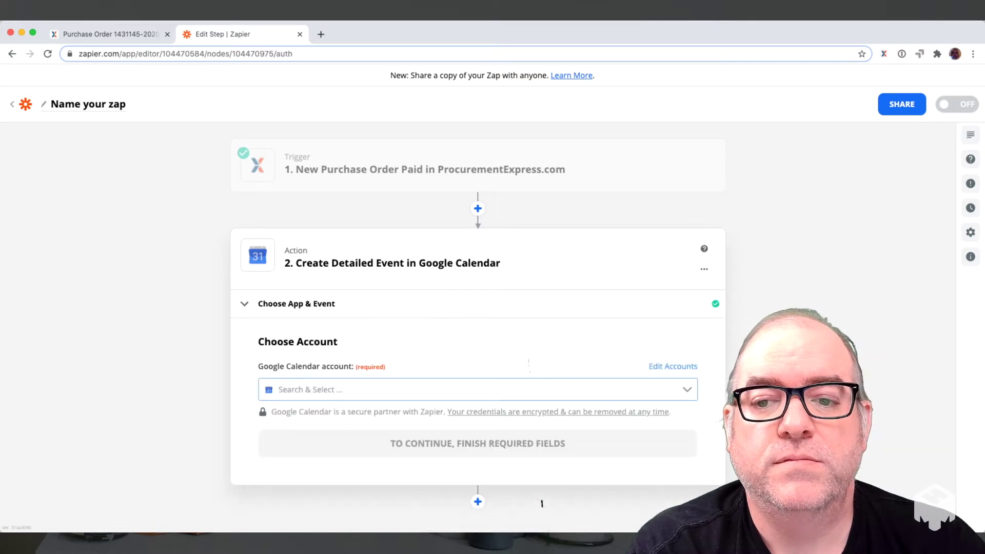
- Use the first listed Google Calendar account for the action and continue to the event details
scroll(477, 359, down, 2)
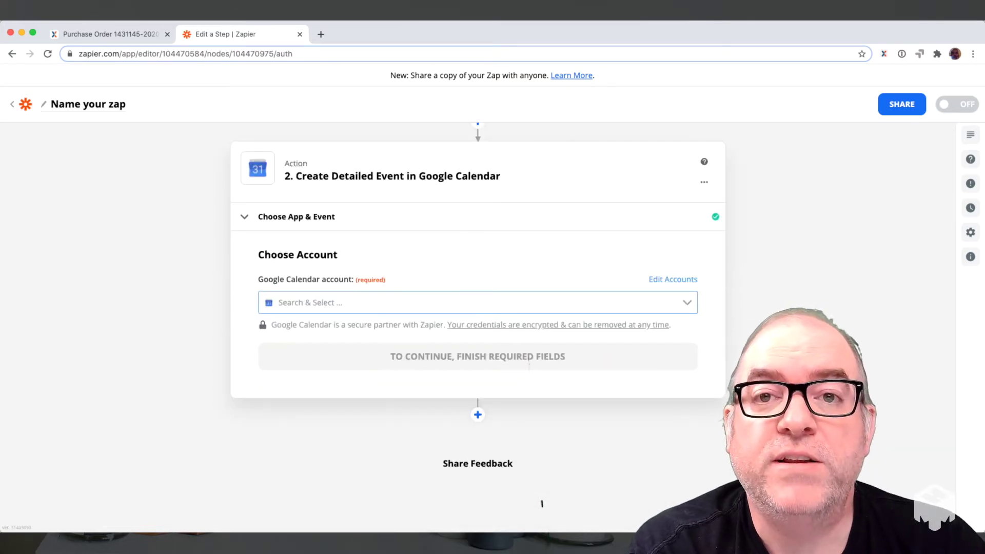
click(477, 303)
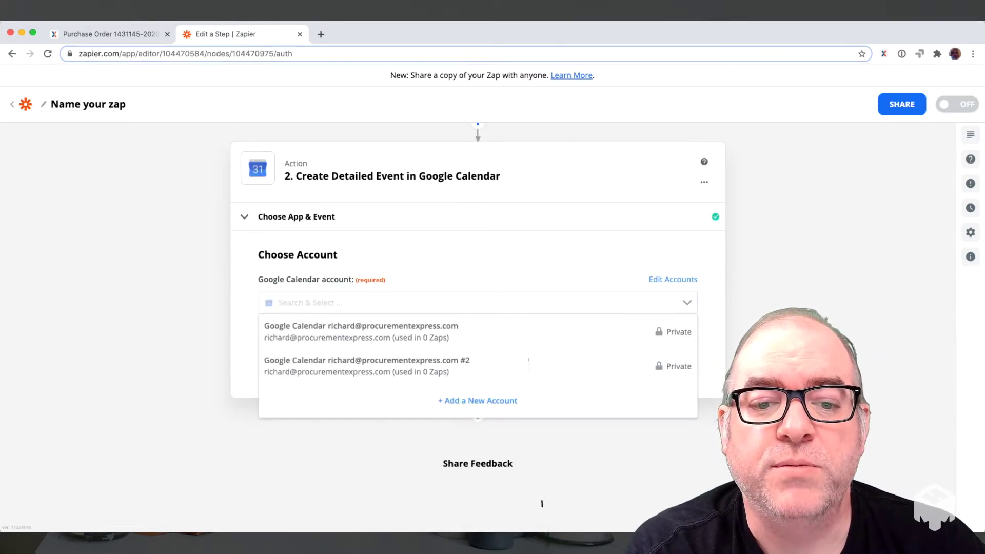
key(Return)
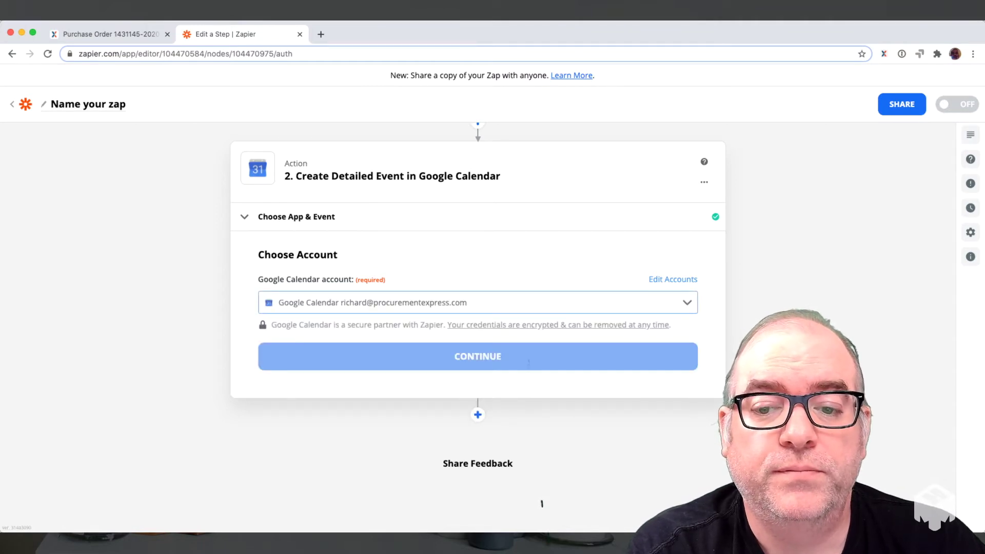
key(Return)
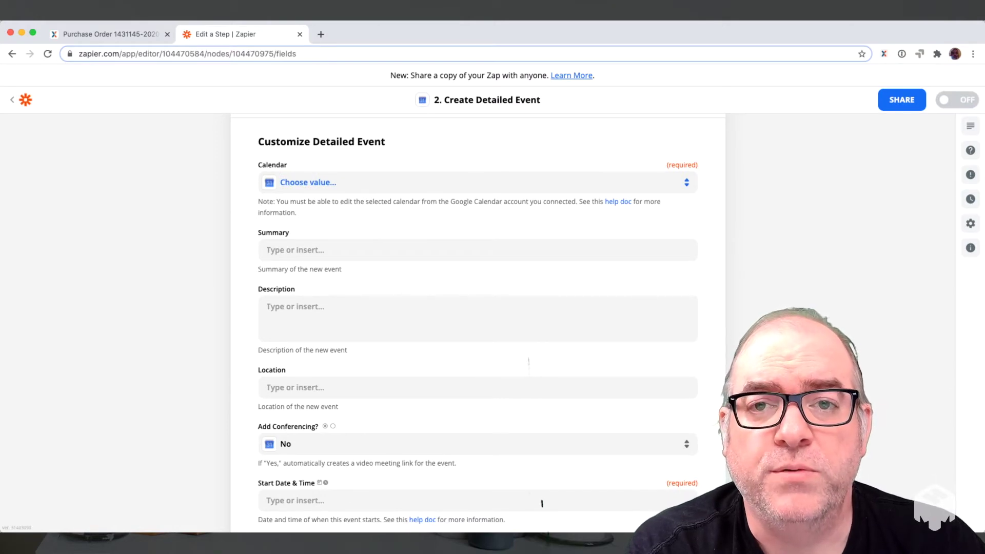
- Set the event's Calendar to the connected account's own calendar
key(Return)
scroll(528, 362, down, 10)
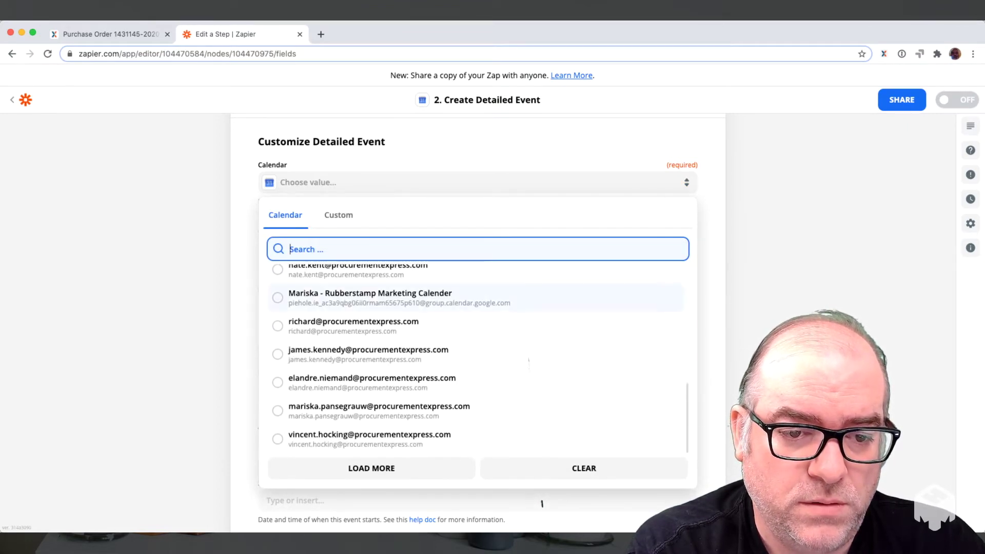
key(Return)
key(shift+Tab)
- Fill the event's Summary with "New delivery - " followed by the purchase order's Approval Key
click(477, 249)
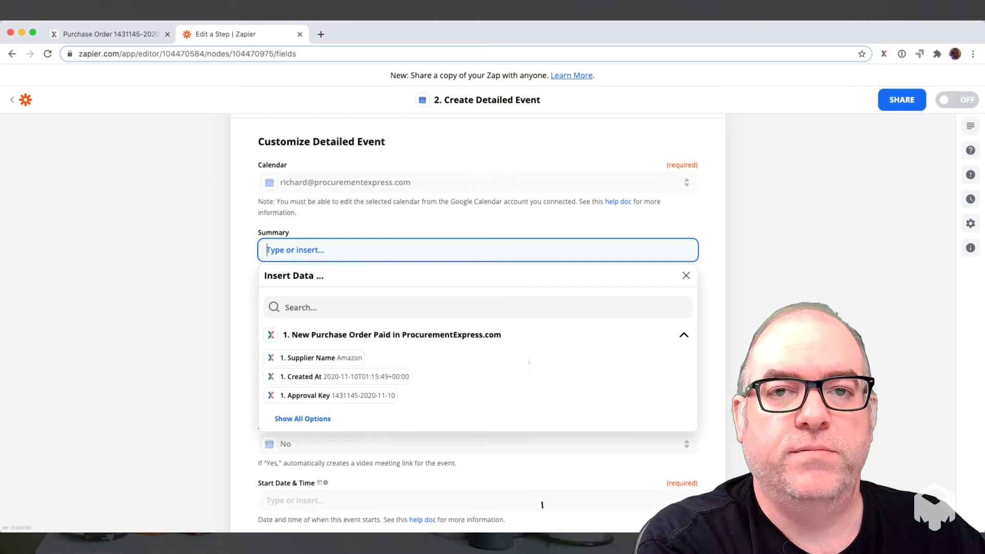
text(New )
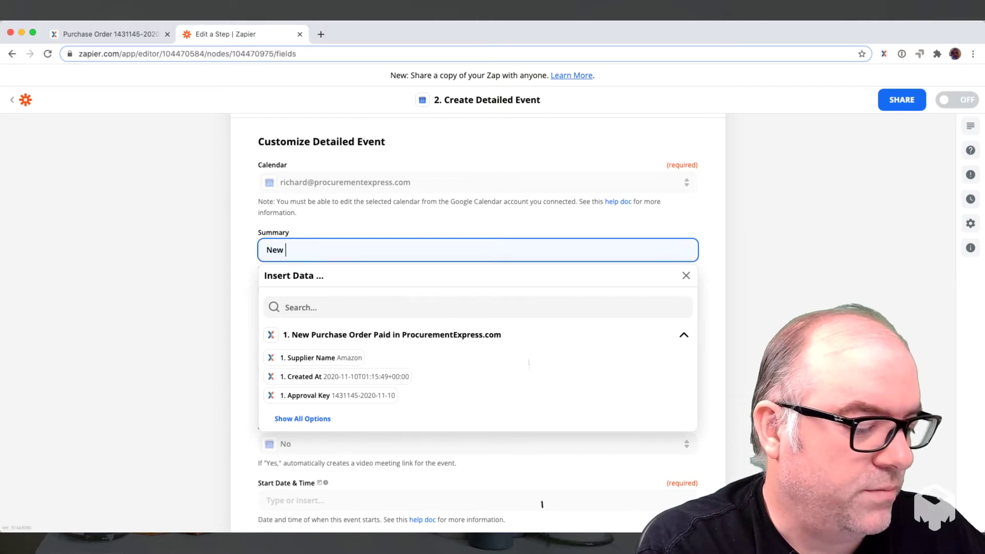
text(deliver)
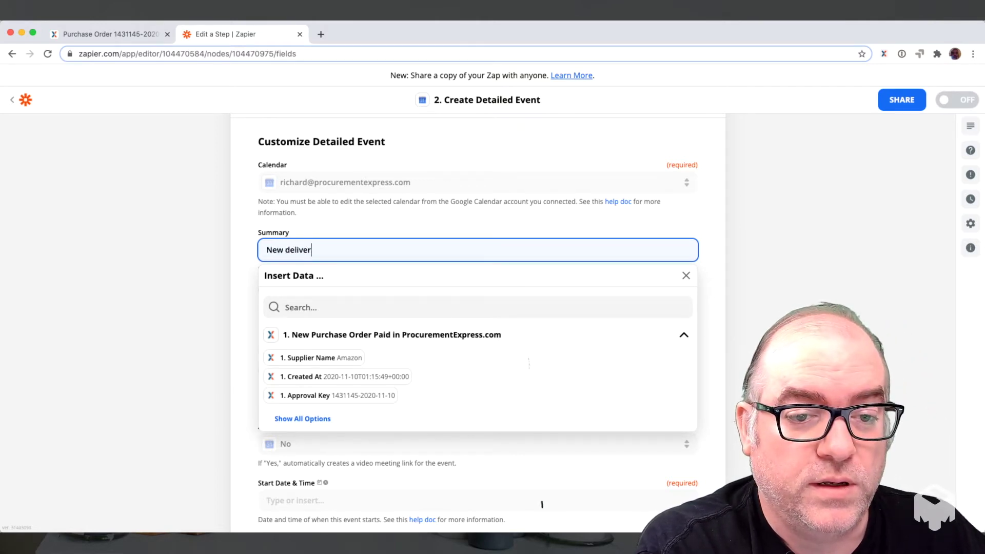
text(y -)
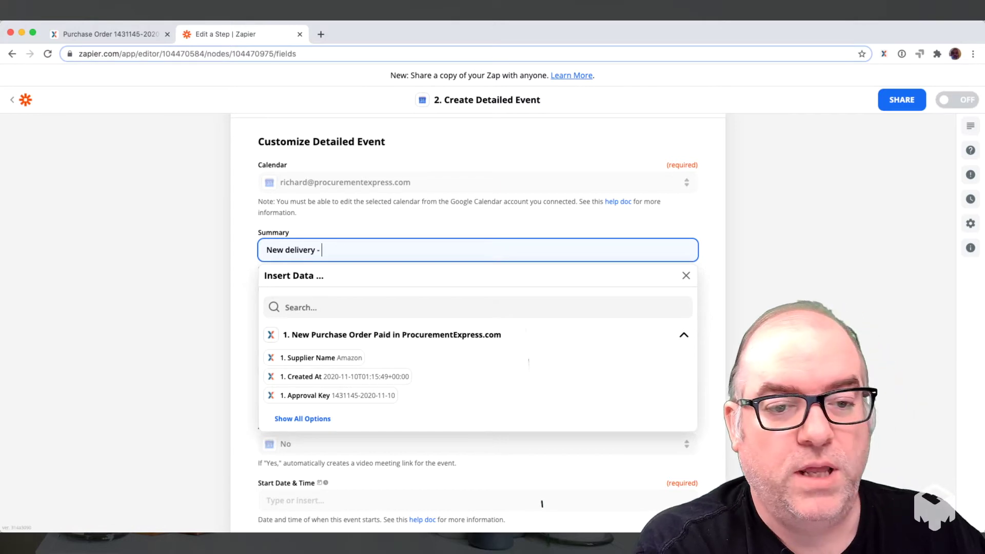
click(528, 334)
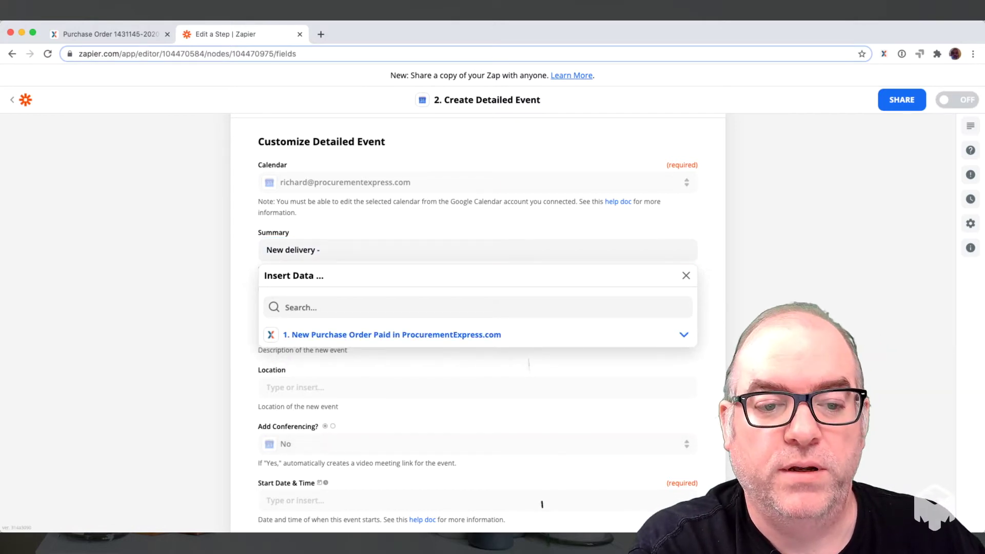
click(684, 334)
click(330, 395)
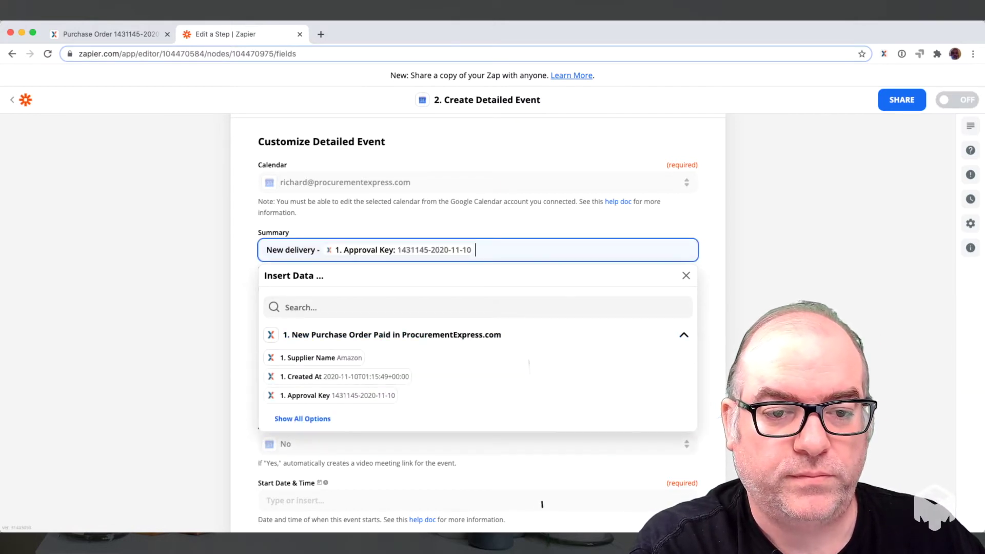
click(686, 275)
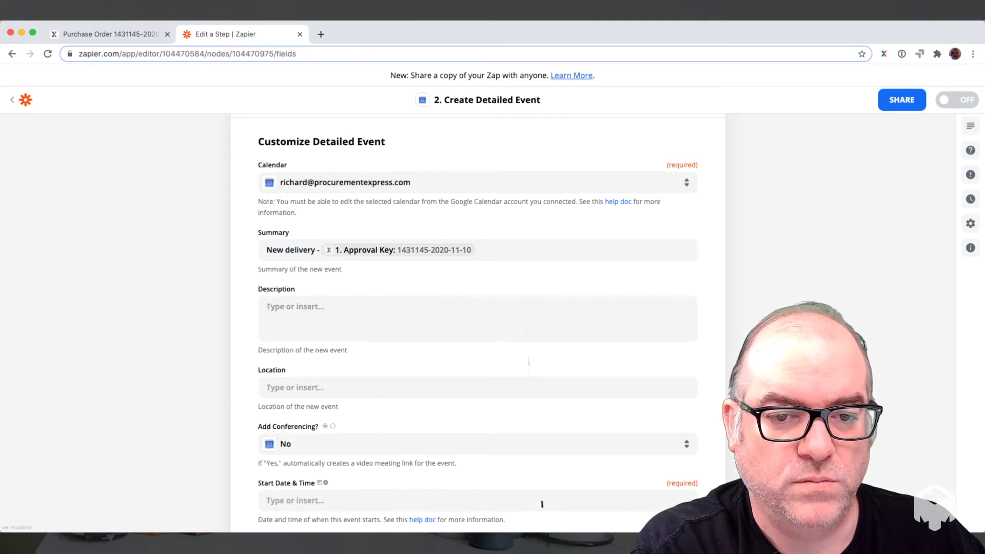
- Copy the event's Summary text with its Approval Key into the Description
click(482, 250)
key(super+a)
key(super+c)
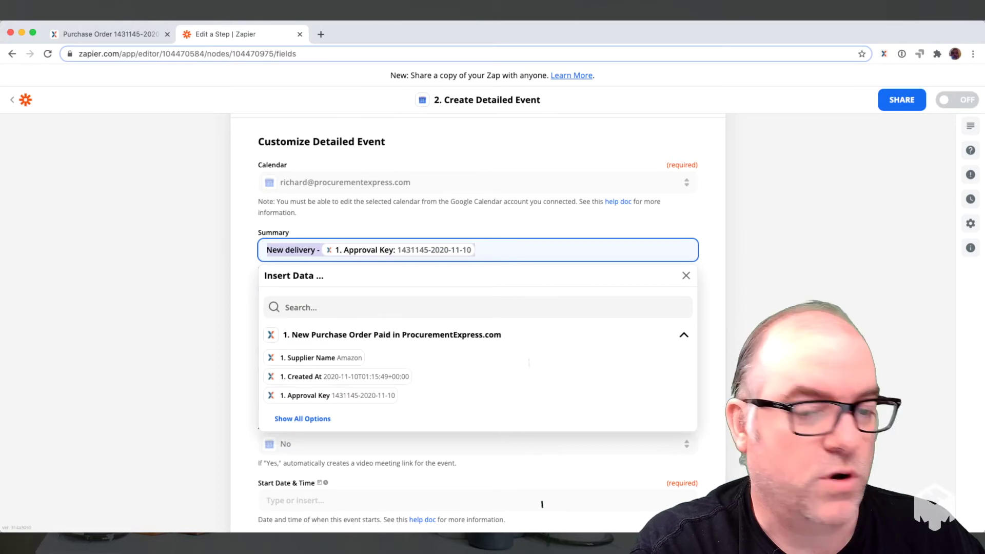
key(Tab)
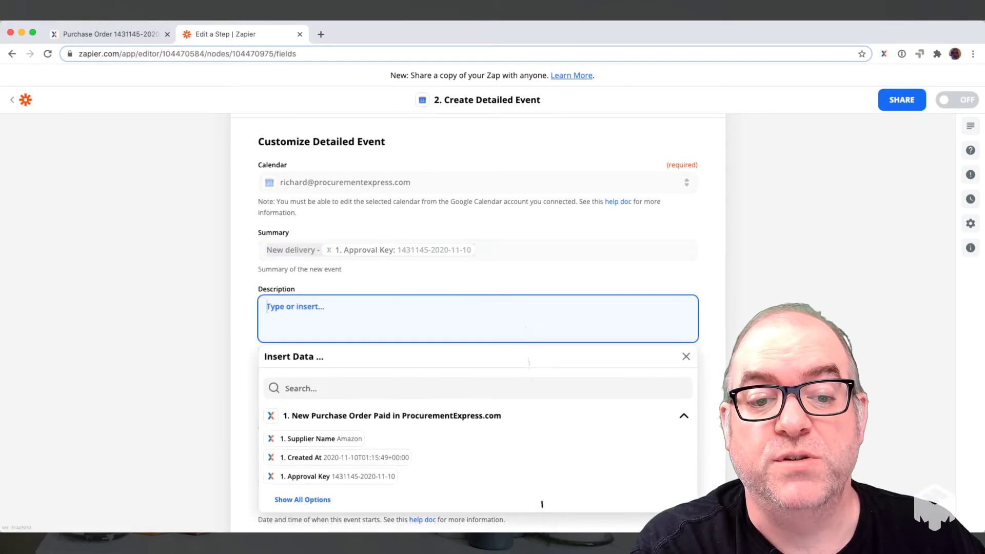
key(super+v)
key(Escape)
- Map the purchase order's Delivery Date to the event's Start Date & Time
scroll(542, 504, down, 5)
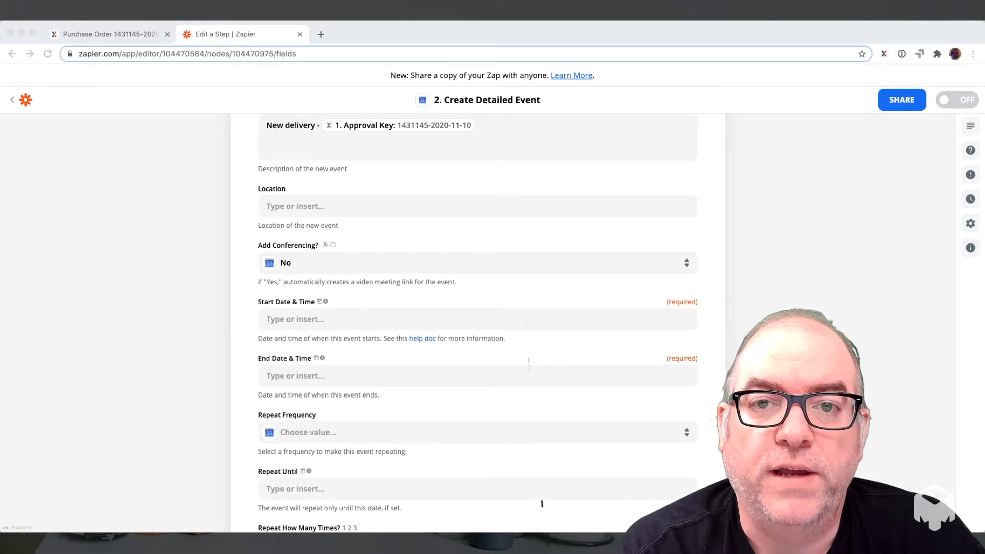
click(296, 319)
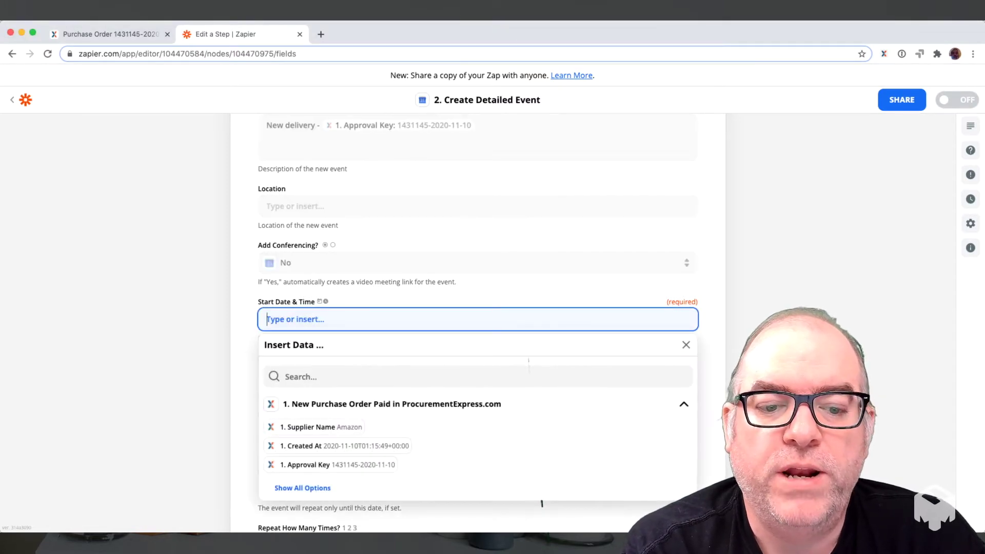
click(529, 366)
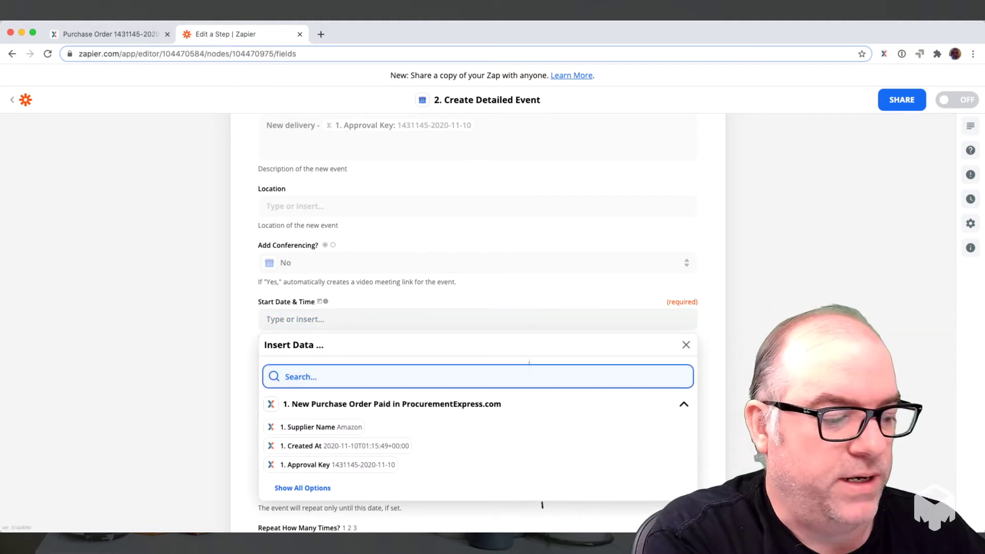
text(delivery)
key(Down)
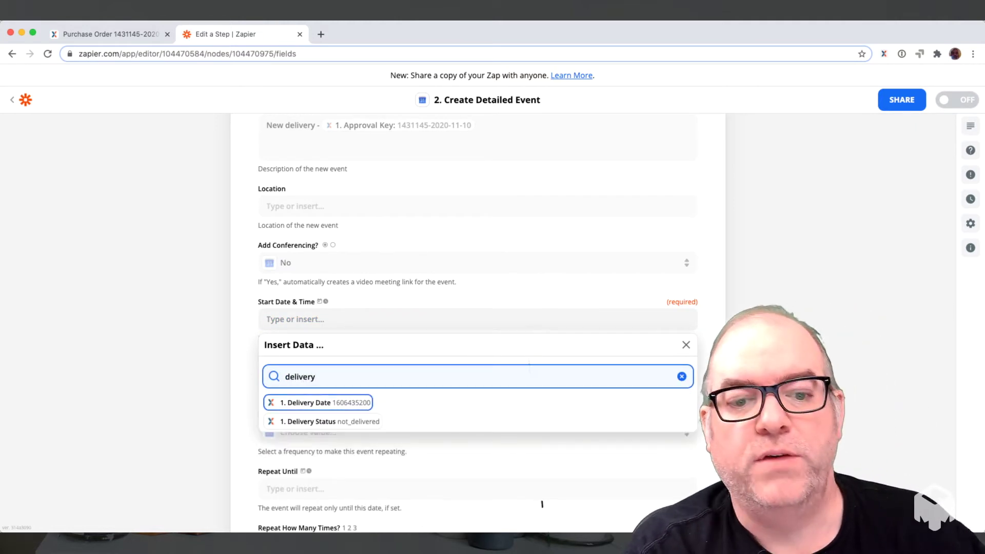
key(Return)
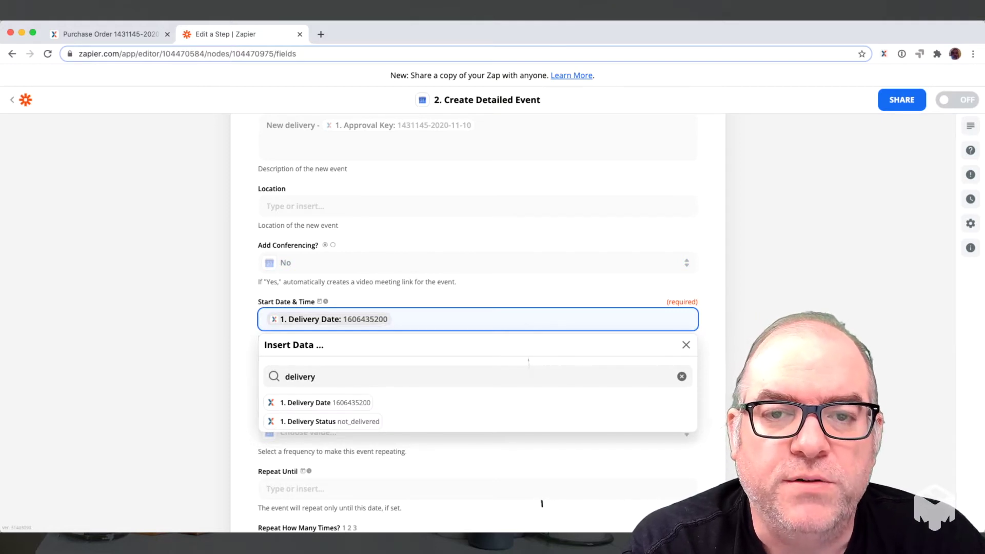
key(Tab)
key(Tab)
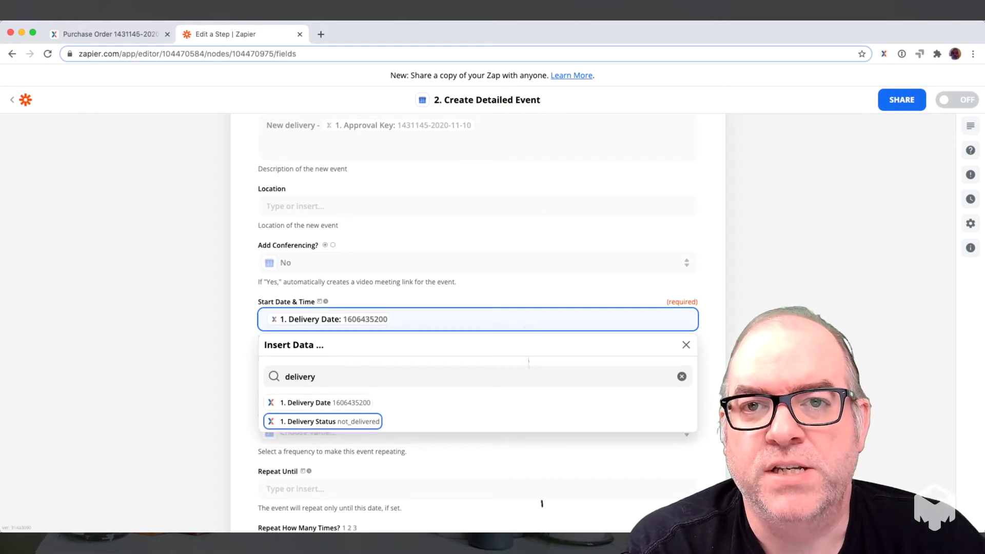
key(Tab)
key(shift+Tab)
key(Tab)
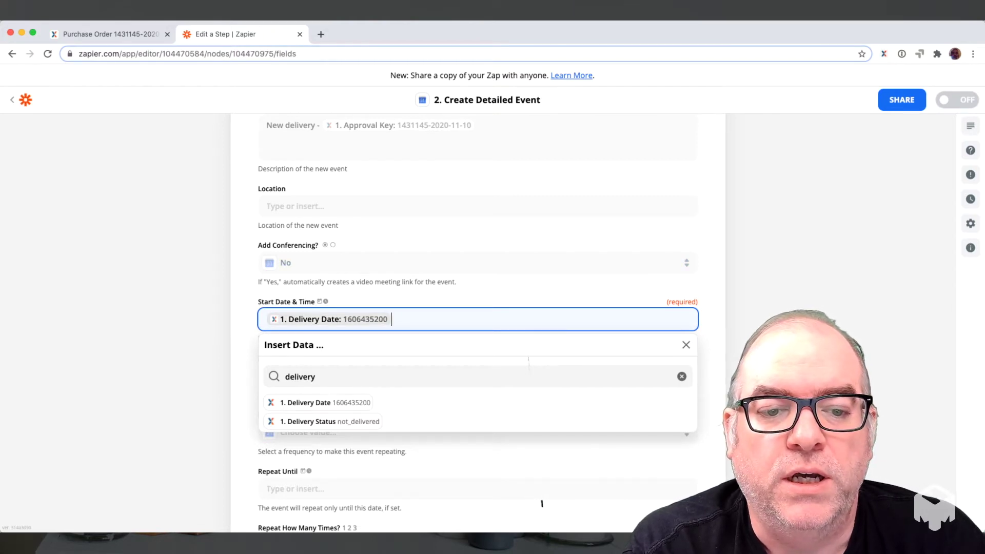
- Insert a Formatter step with the Date / Time action between the trigger and the Google Calendar action, and continue to its settings
scroll(542, 504, up, 2)
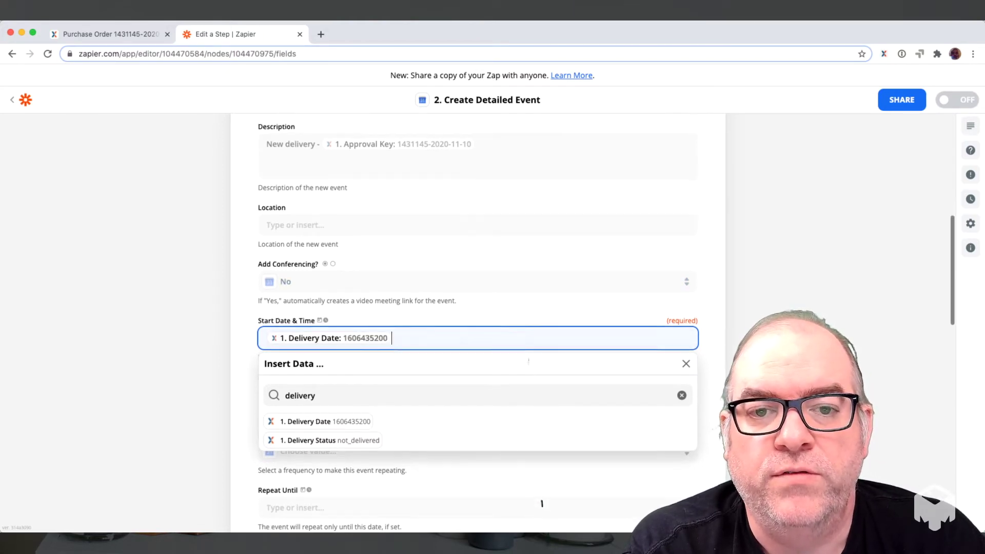
scroll(542, 504, up, 10)
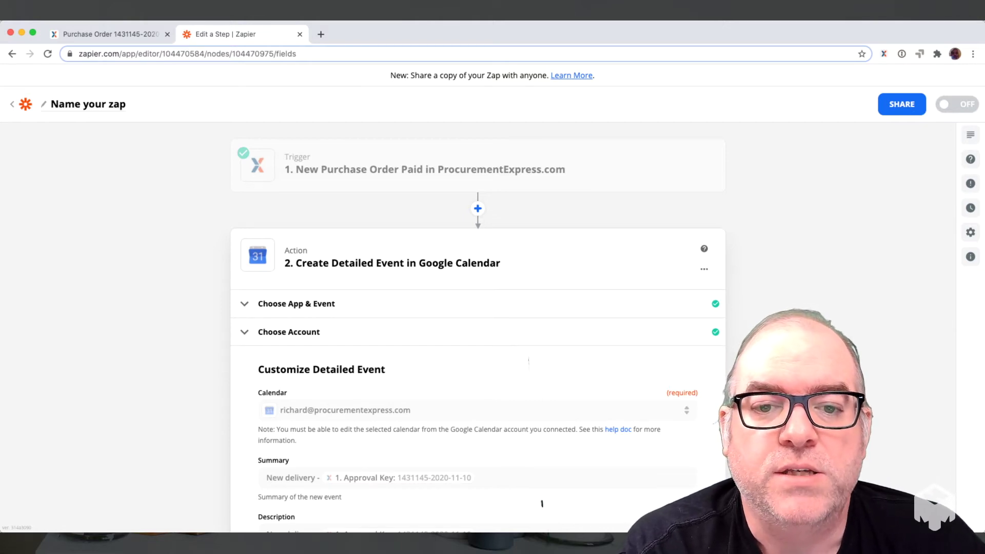
click(477, 209)
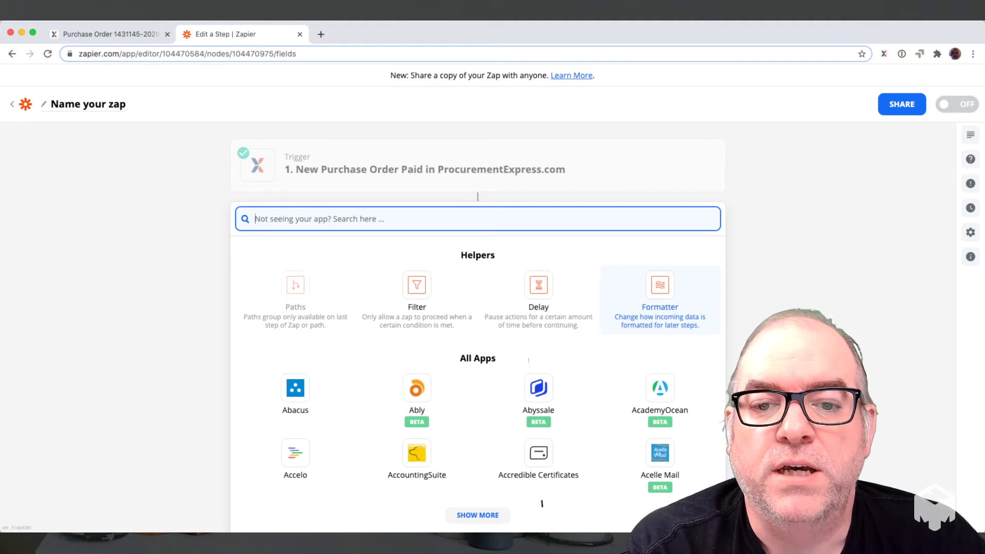
click(660, 298)
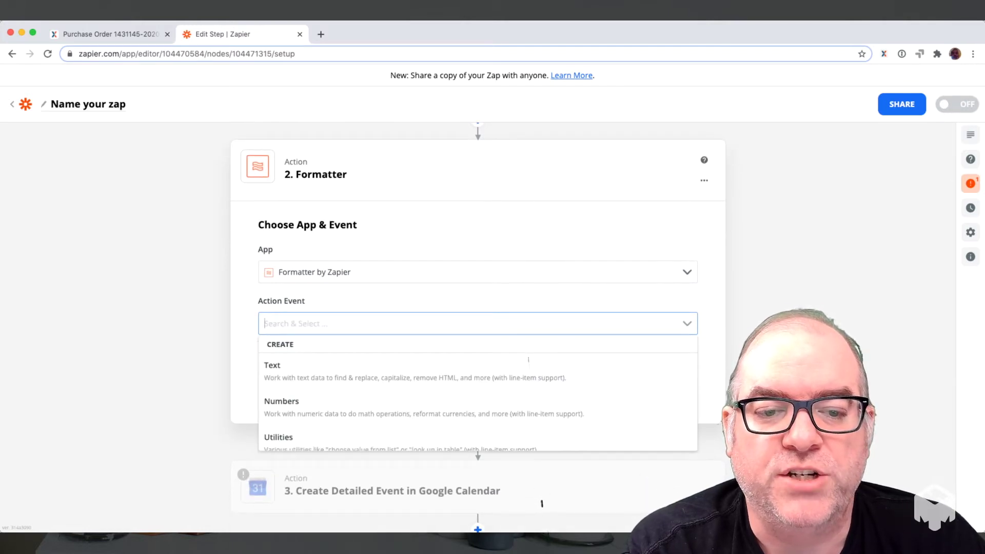
scroll(529, 361, down, 2)
key(Down)
key(Down)
key(Return)
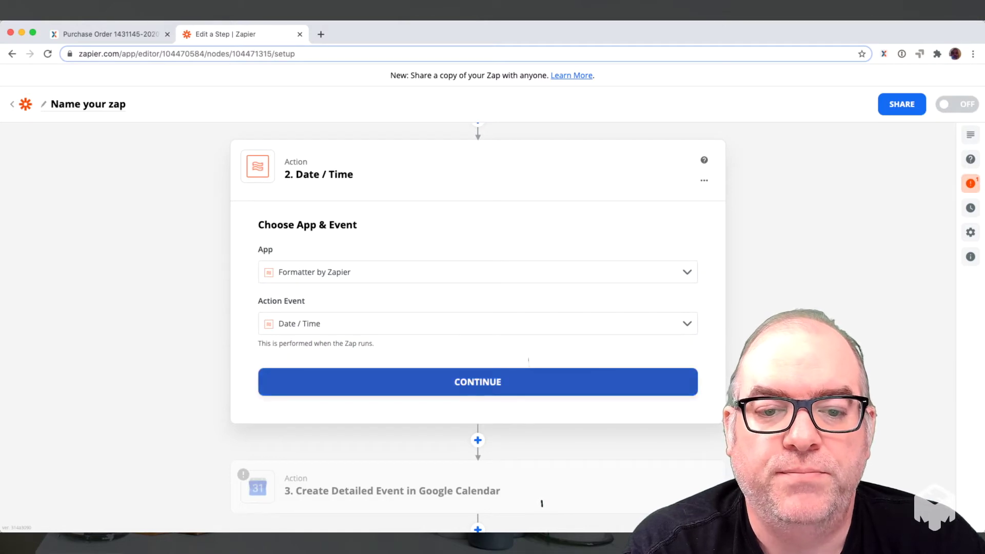
key(Return)
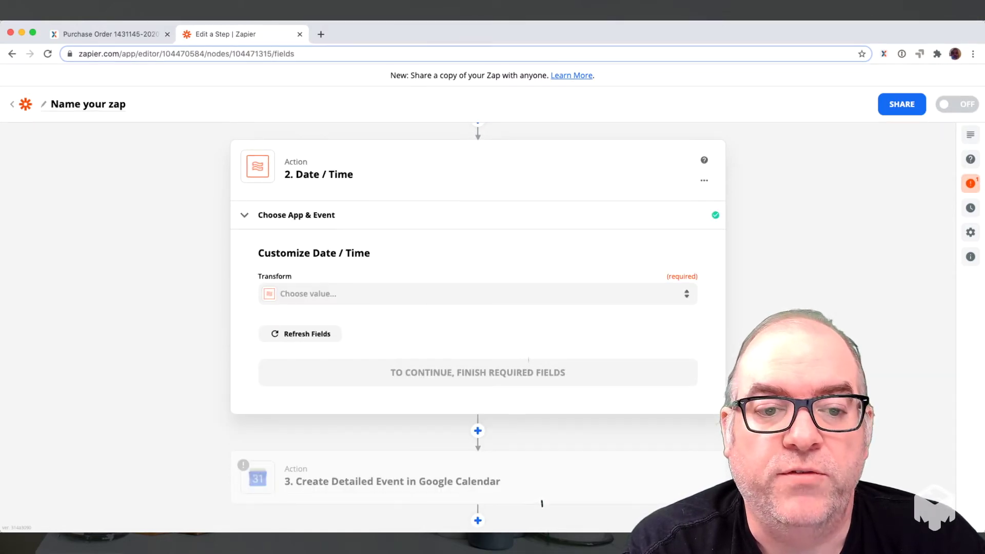
- Set the Date / Time step's Transform to Add/Subtract Time
key(Tab)
click(478, 294)
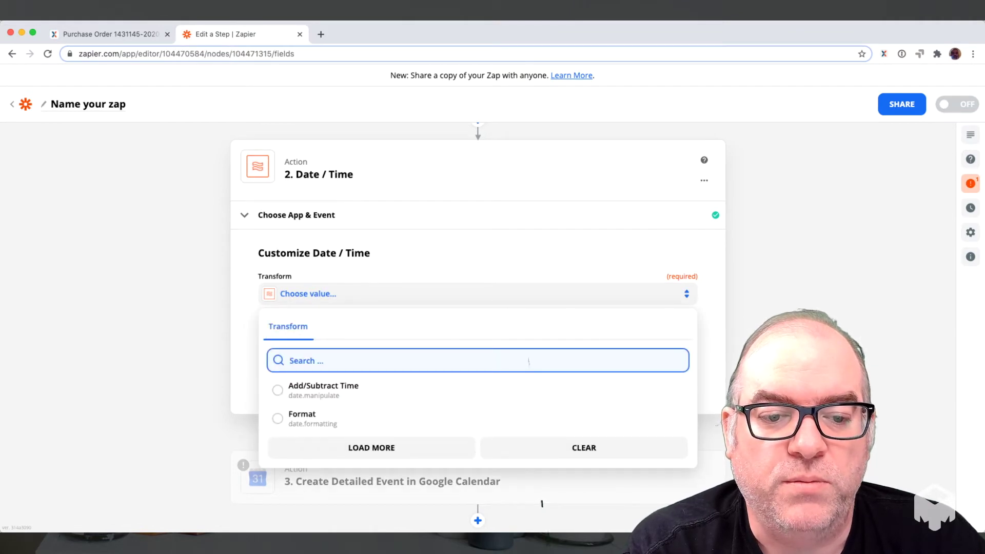
click(324, 389)
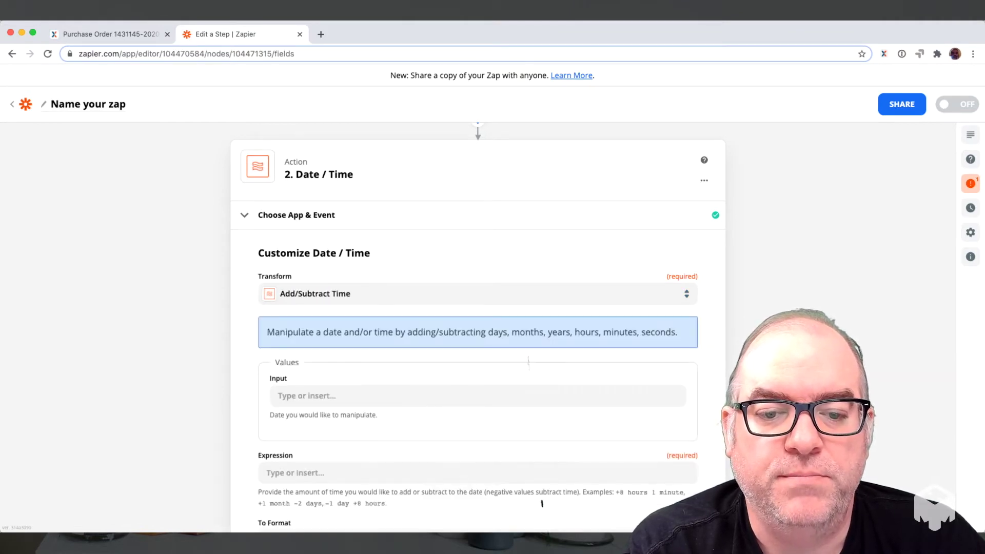
- Map the purchase order's Delivery Date to the Input value of the Date / Time step
scroll(542, 503, down, 3)
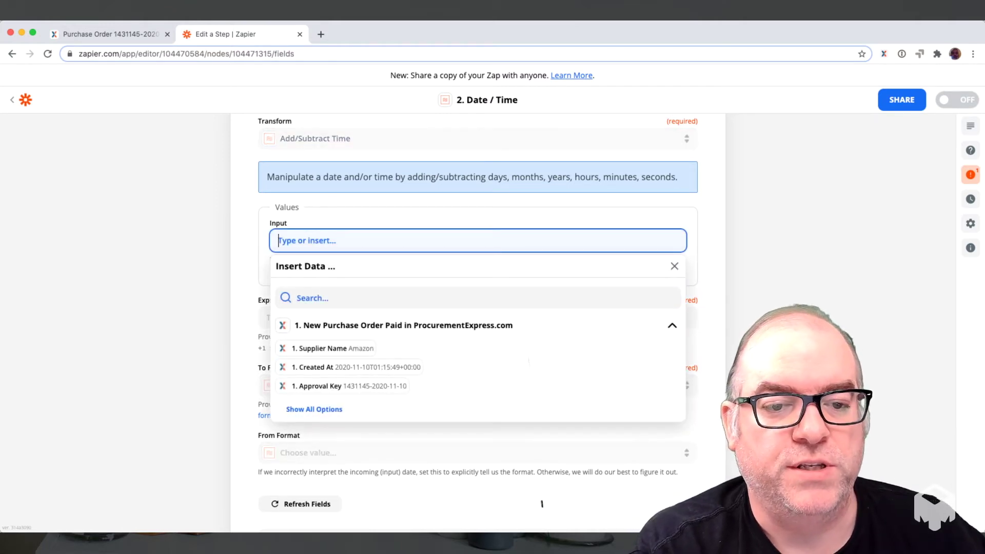
text(de)
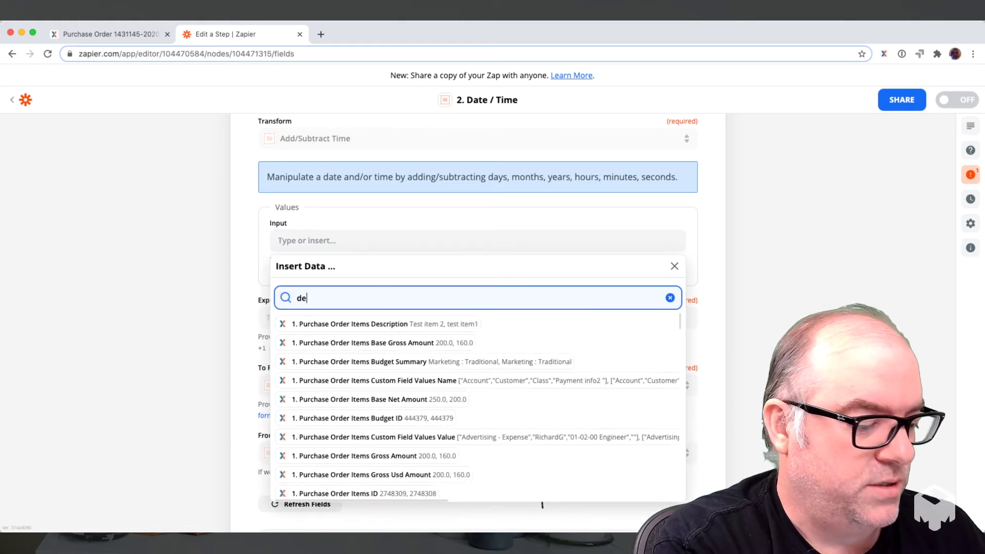
text(livery)
key(Down)
key(Down)
key(Up)
key(Return)
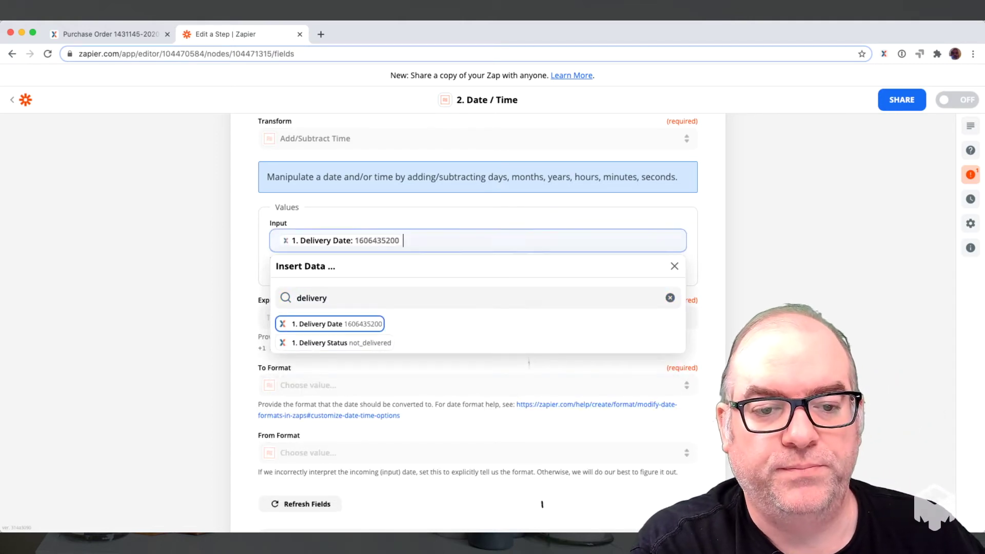
- Set the Date / Time step's Expression to +8 hours
key(Tab)
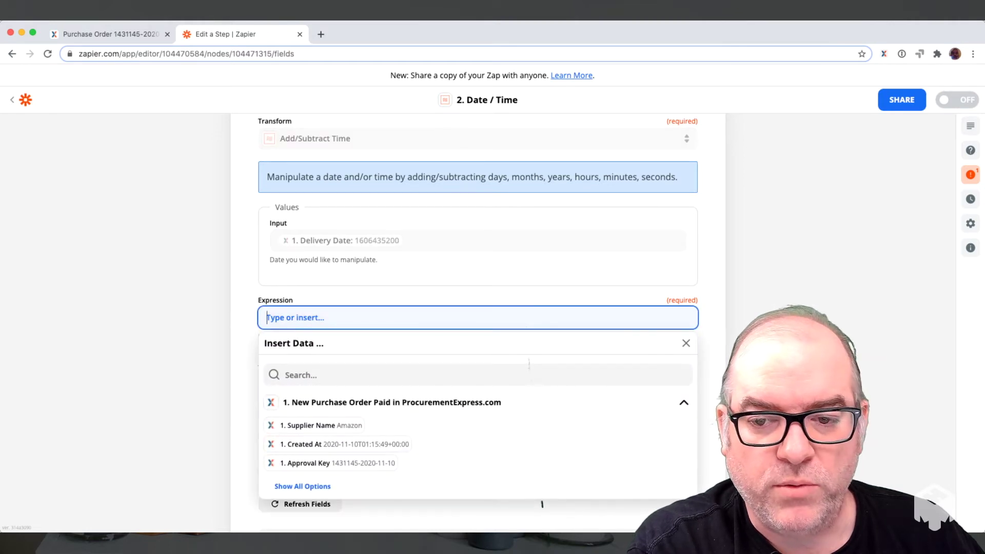
key(Escape)
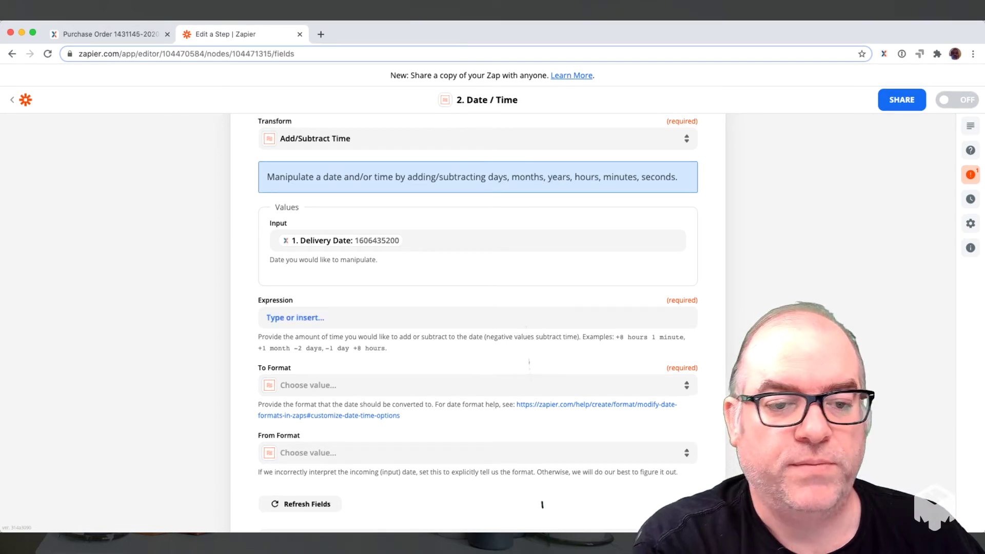
click(348, 318)
text(+8 hours)
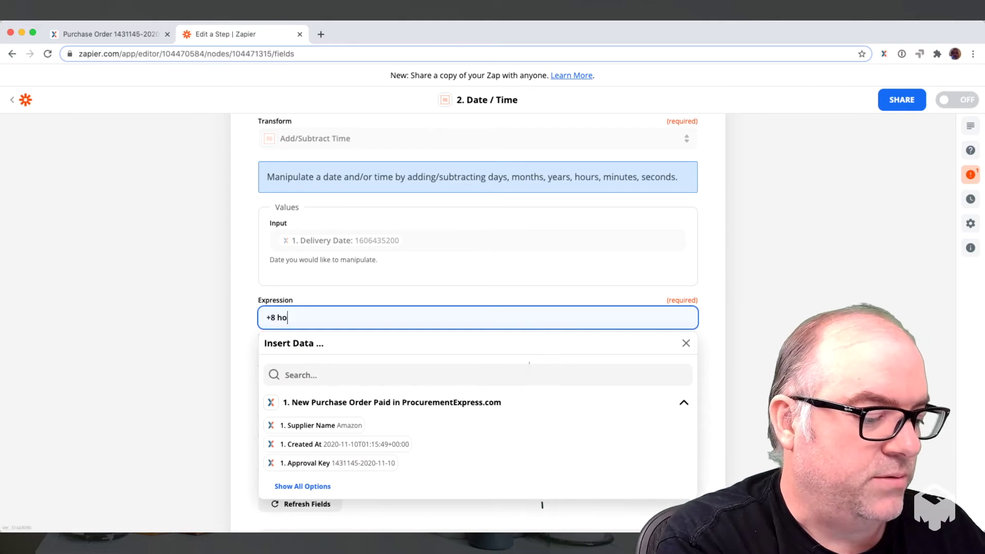
key(Tab)
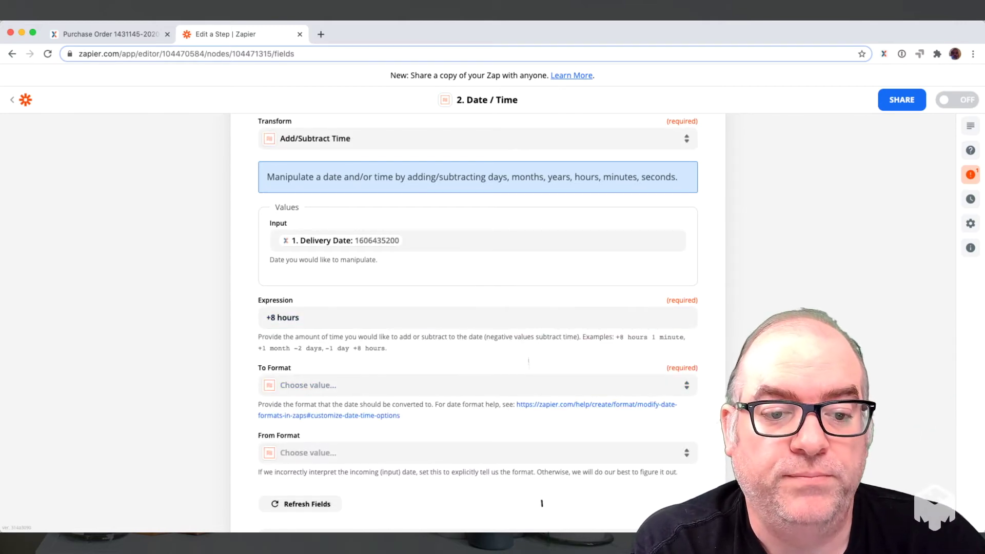
- Set the Date / Time step's To Format to YYYY-MM-DDTHH:mm:ssZ
scroll(528, 362, down, 3)
click(478, 294)
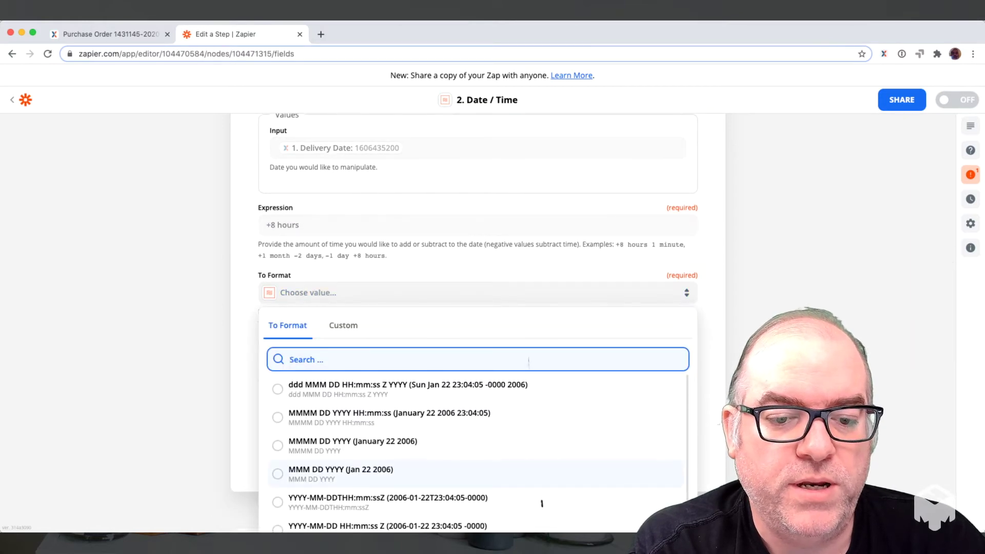
scroll(477, 465, down, 2)
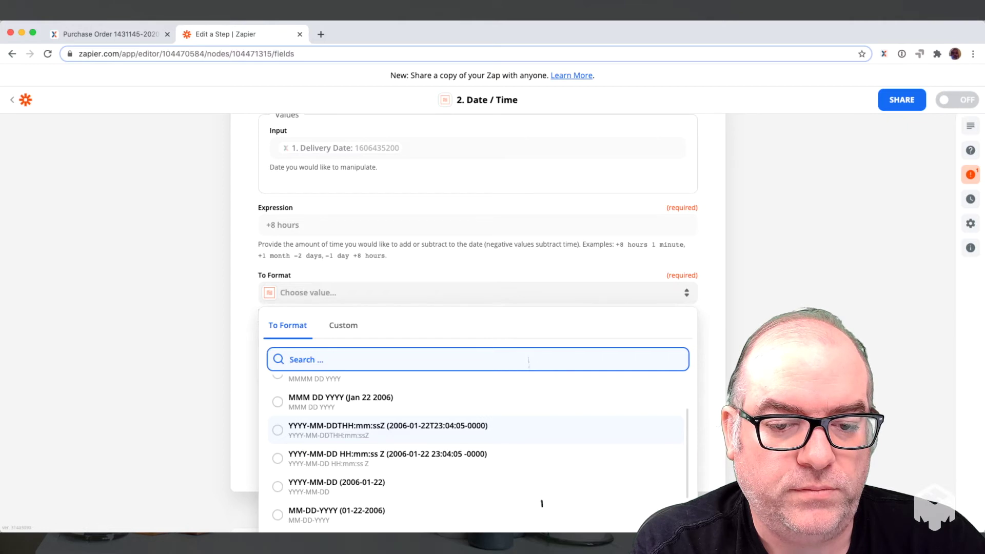
key(Return)
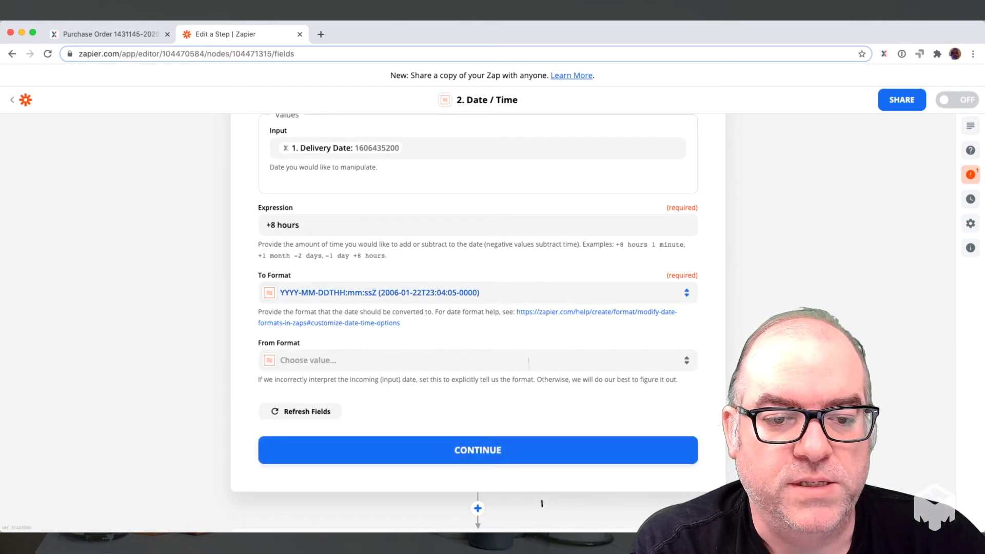
- Continue to the Send Data section of the Date / Time step and run its test
scroll(528, 360, down, 1)
key(Return)
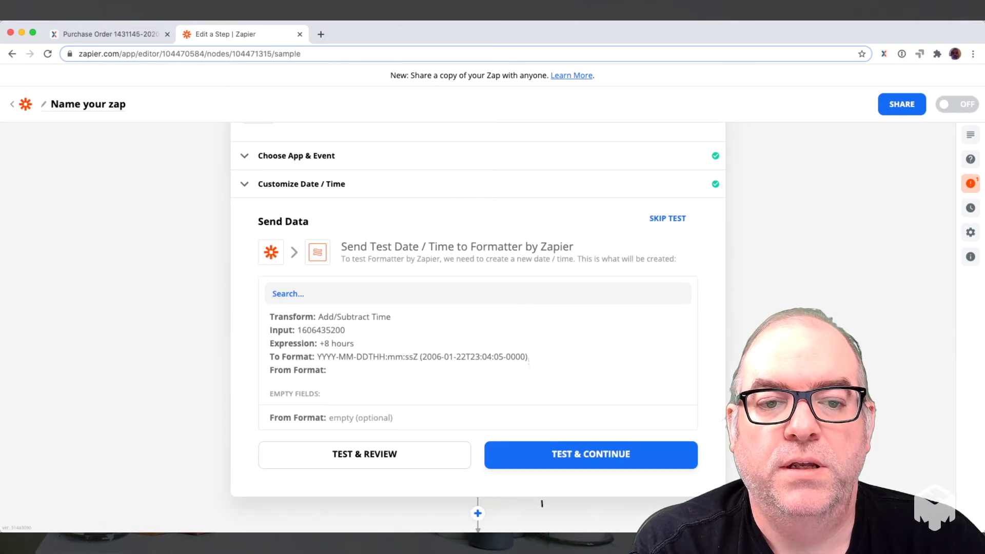
key(Return)
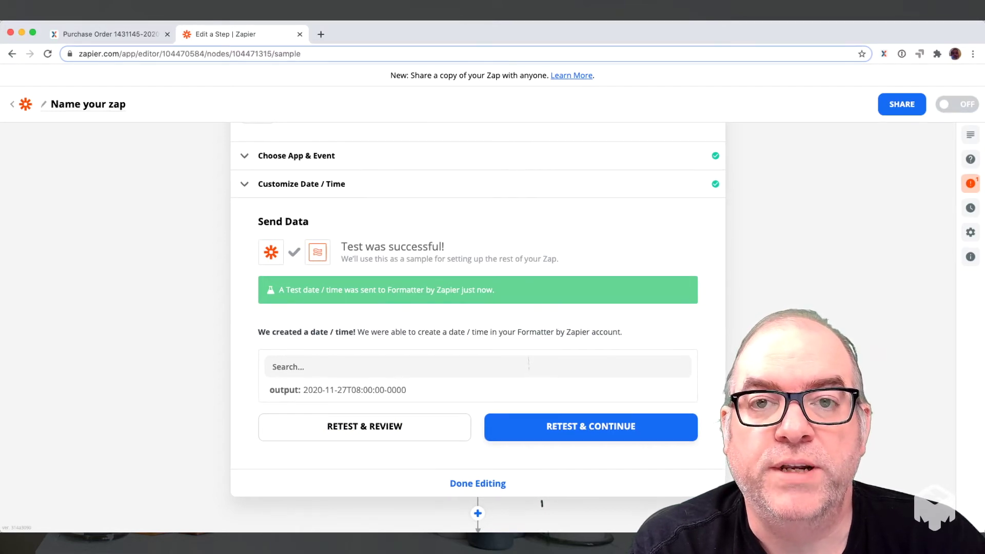
- Rename the tested Date / Time step as StartDateAndTime
scroll(478, 328, up, 3)
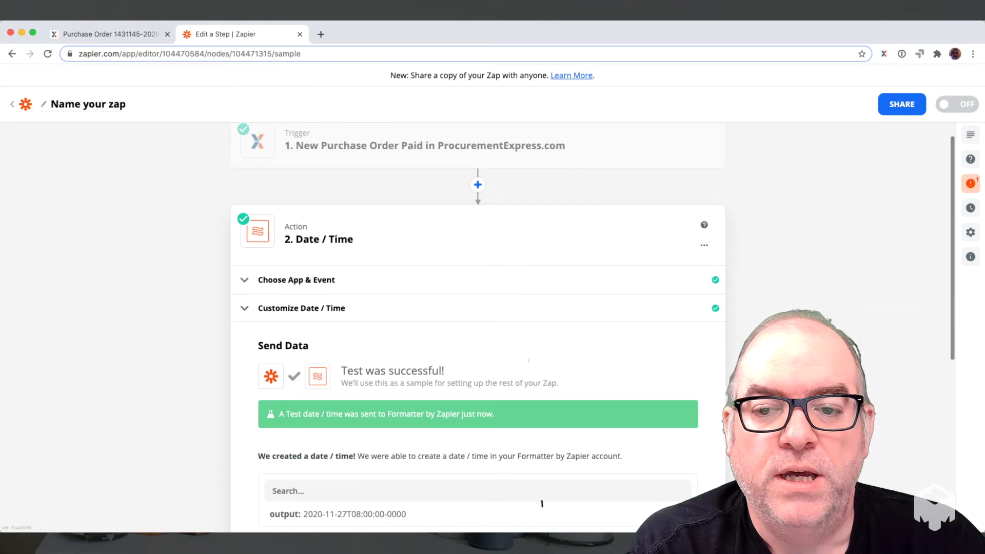
click(704, 245)
click(658, 268)
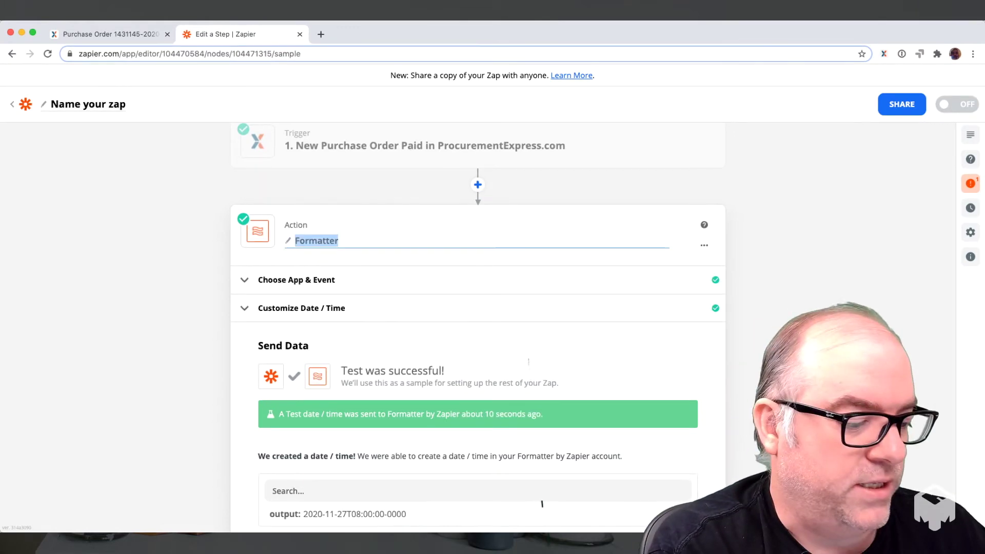
text(StatDate a)
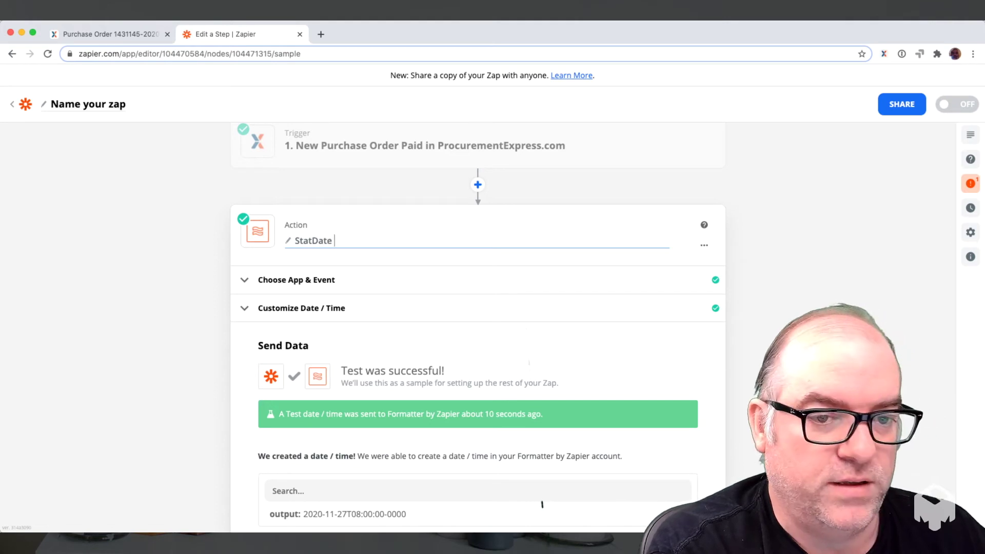
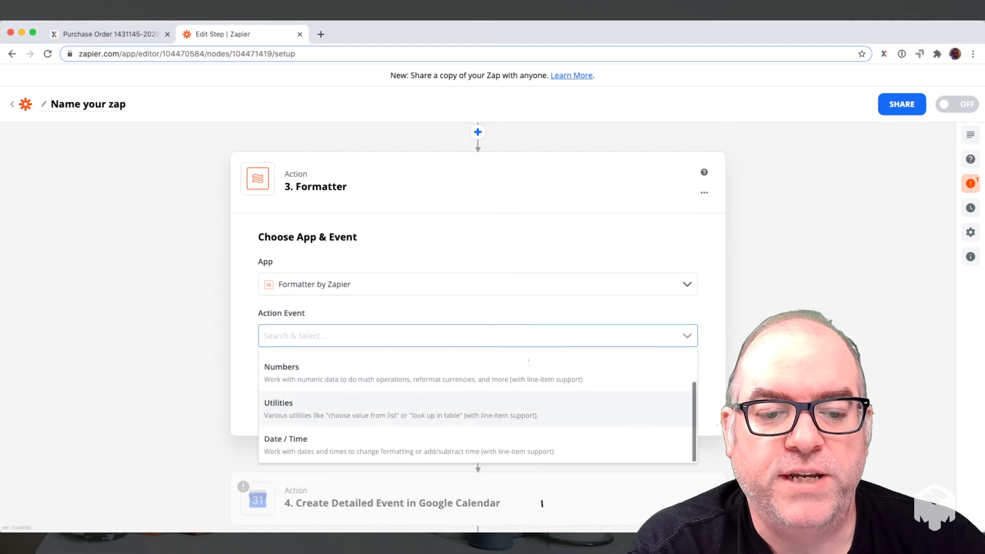
- Choose Date / Time as the second Formatter step's action event and Add/Subtract Time as its Transform
click(529, 394)
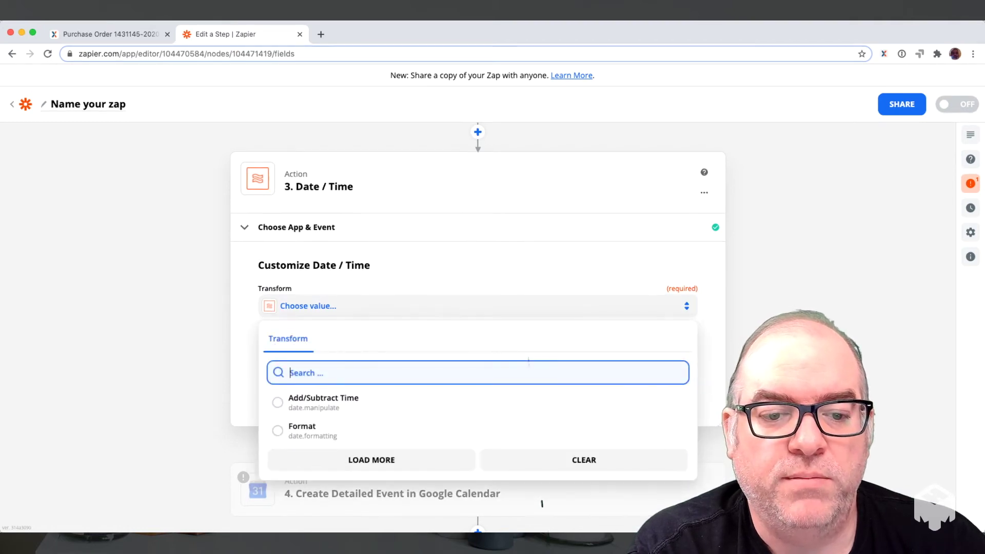
key(Return)
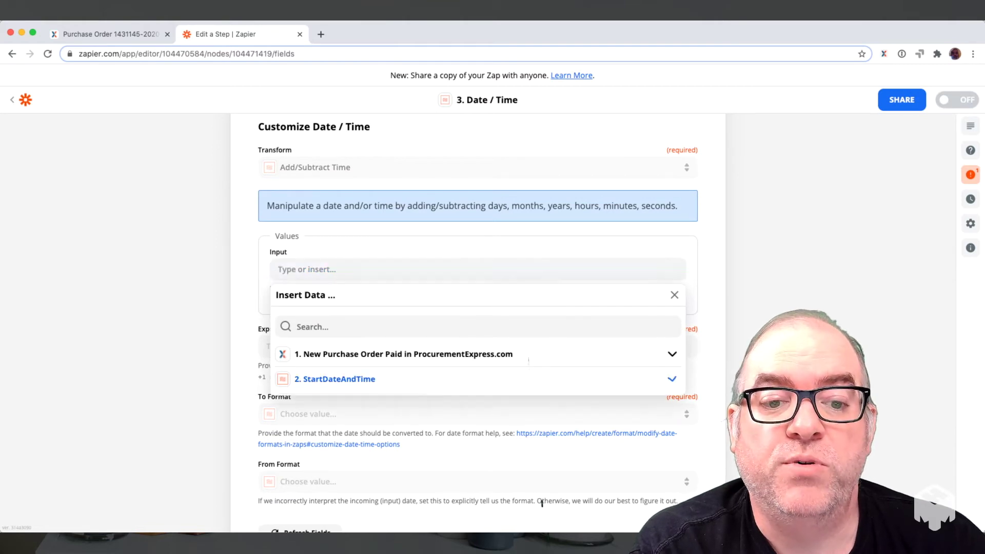
- Map the Delivery Date output of the StartDateAndTime step to the second Date / Time step's Input
click(335, 380)
key(Return)
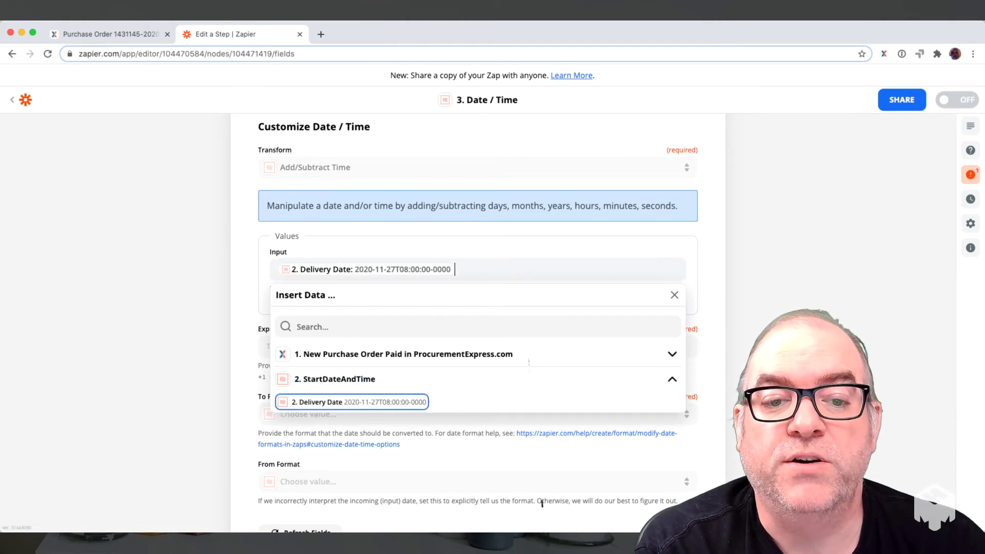
key(Escape)
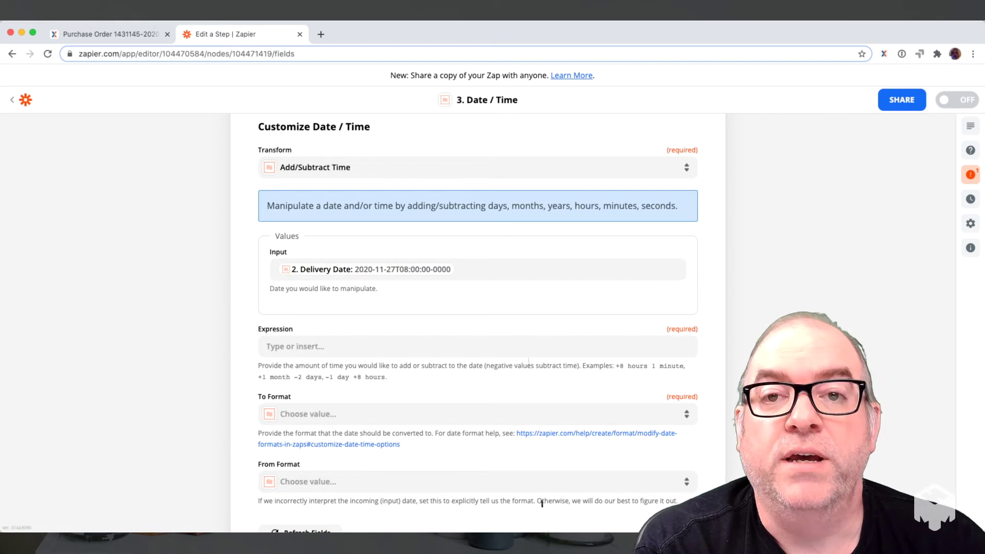
- Set the second Date / Time step's Expression to +10 minutes
scroll(542, 503, down, 1)
scroll(542, 503, down, 4)
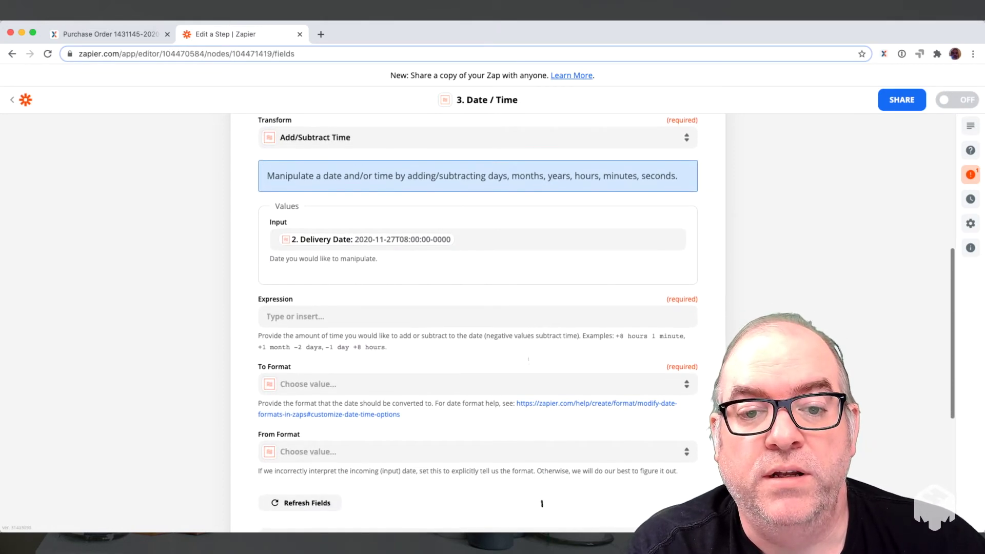
key(shift+Tab)
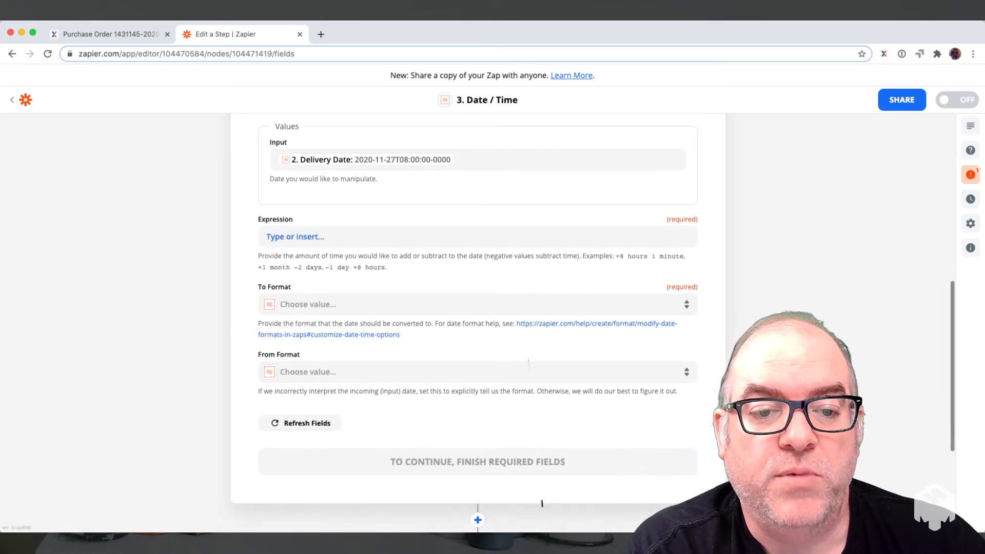
text(+)
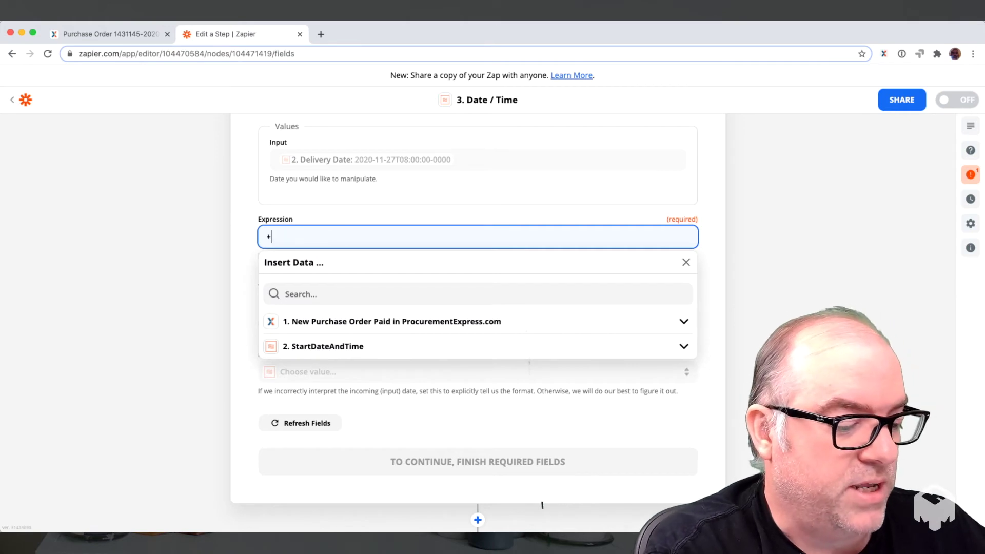
text(10 minutes)
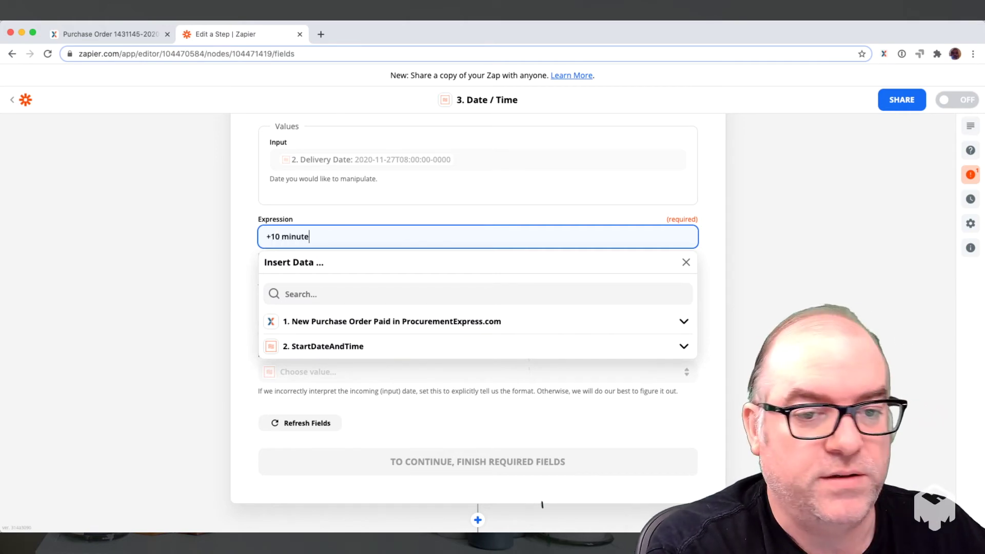
key(Tab)
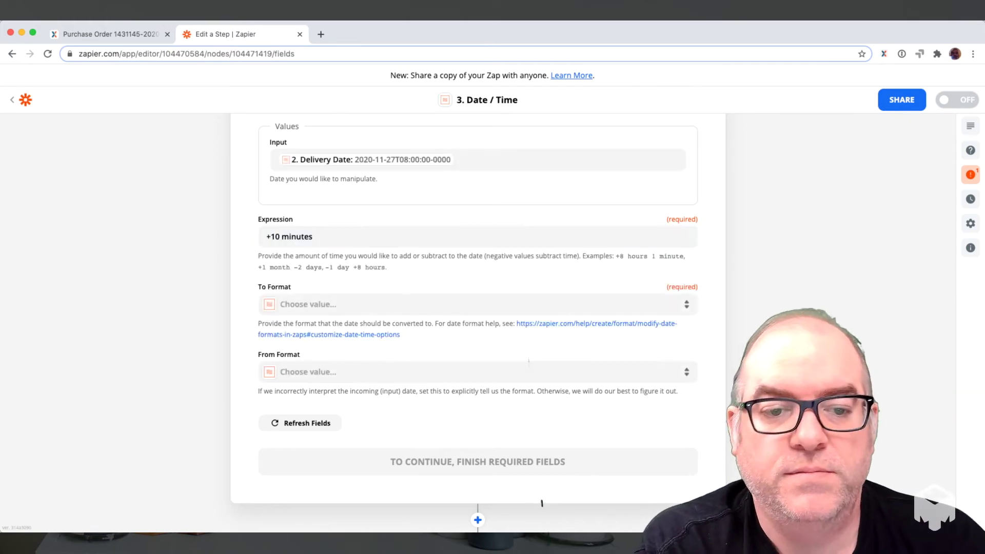
- Set the second Date / Time step's To Format to YYYY-MM-DDTHH:mm:ssZ and continue to its test
scroll(542, 504, down, 3)
click(477, 171)
scroll(478, 347, down, 1)
scroll(478, 347, up, 1)
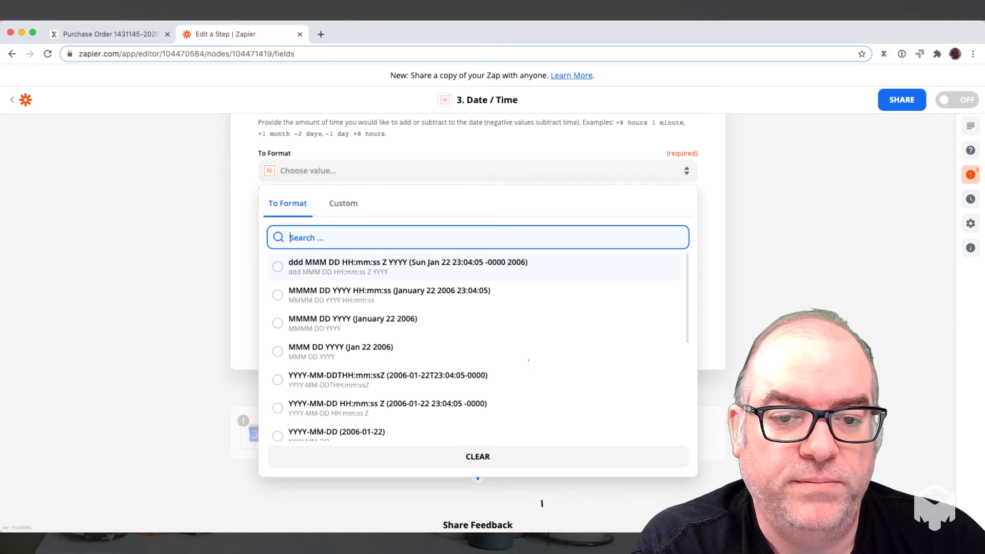
scroll(528, 363, down, 3)
key(Return)
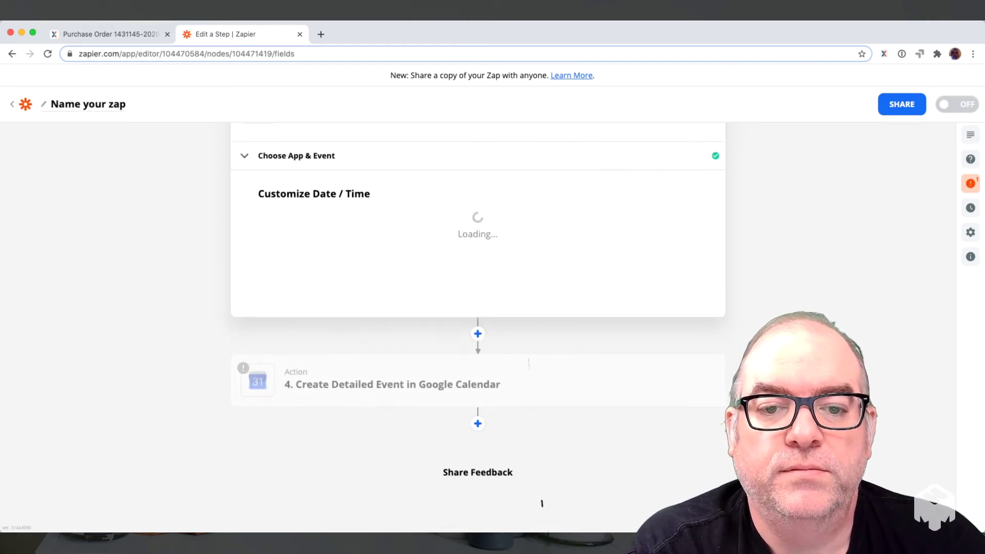
- Test the second Date / Time step and finish editing it
click(364, 454)
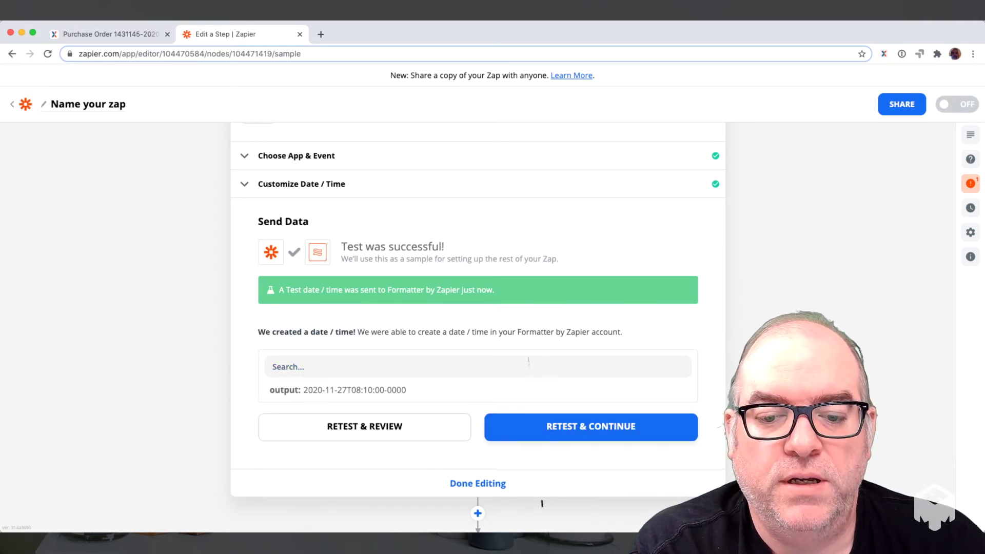
click(478, 484)
scroll(477, 442, down, 1)
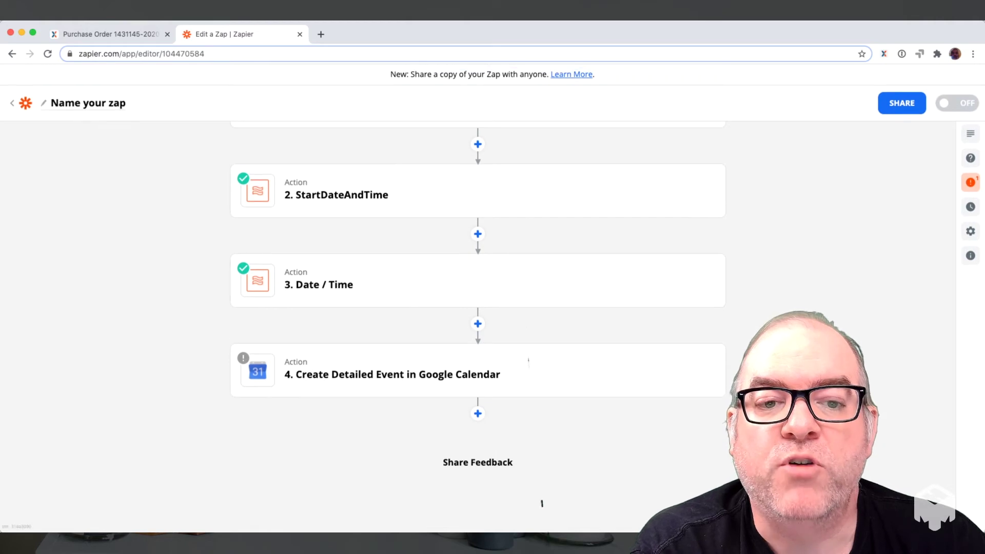
- Rename the second Date / Time step, directly before the Google Calendar action, as EndDateAndTime and finish editing it
click(688, 281)
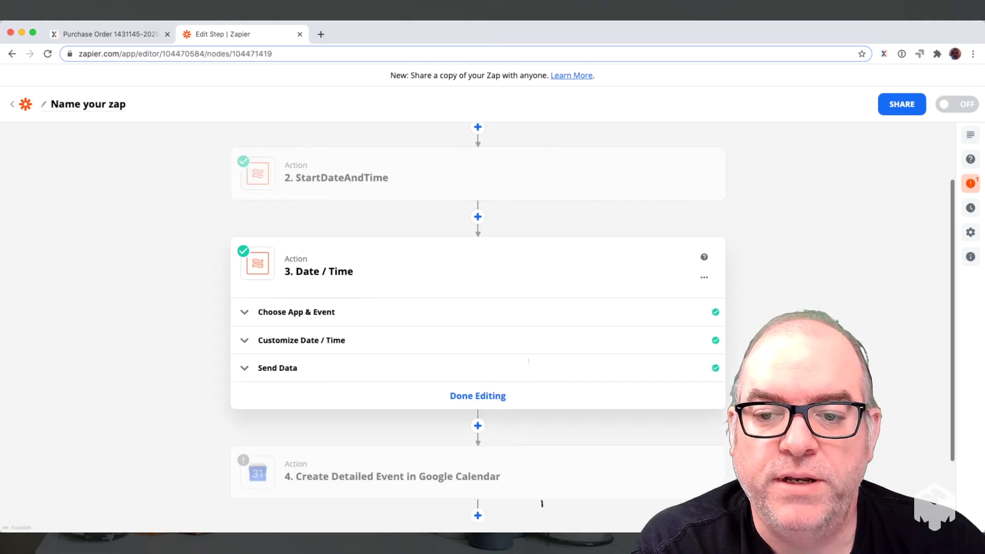
click(704, 176)
click(658, 199)
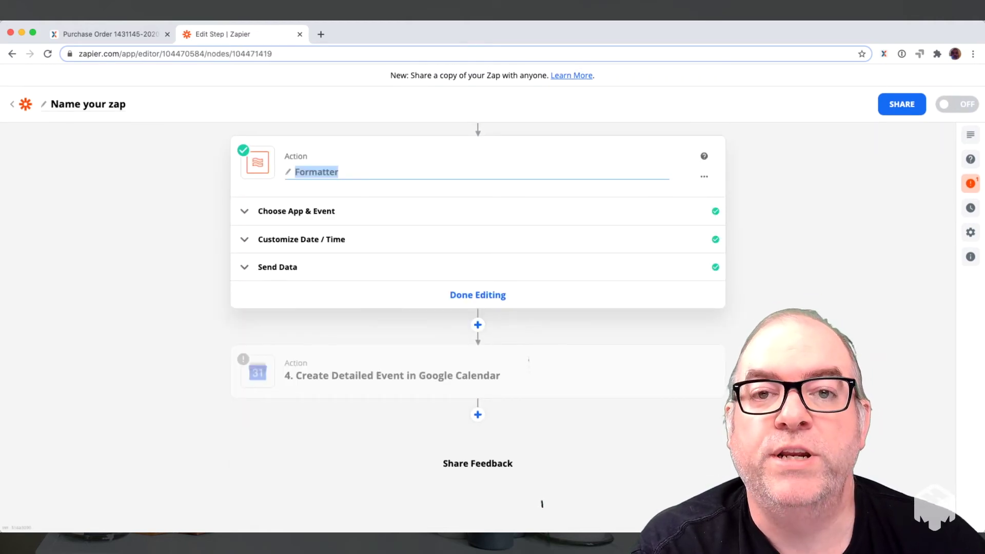
text(End)
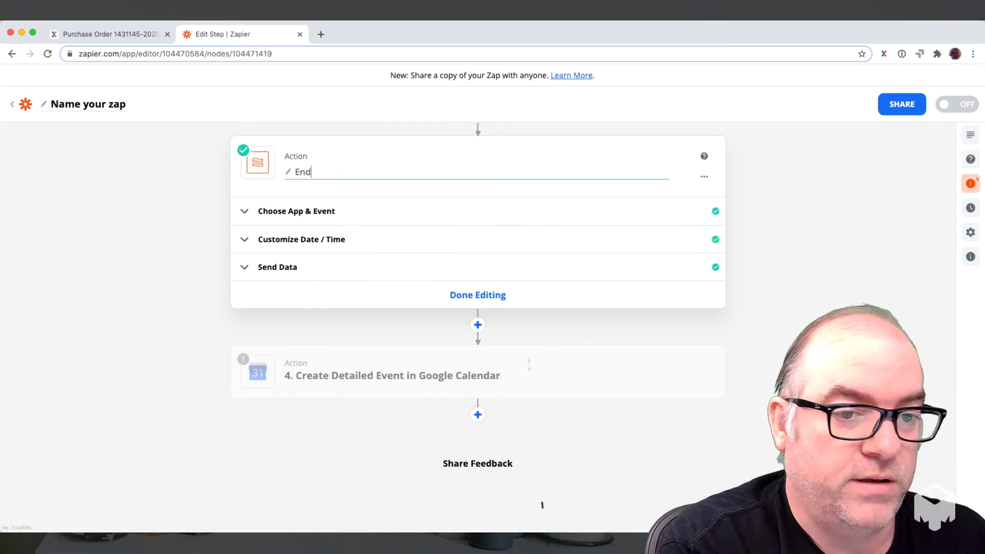
text(DateAn)
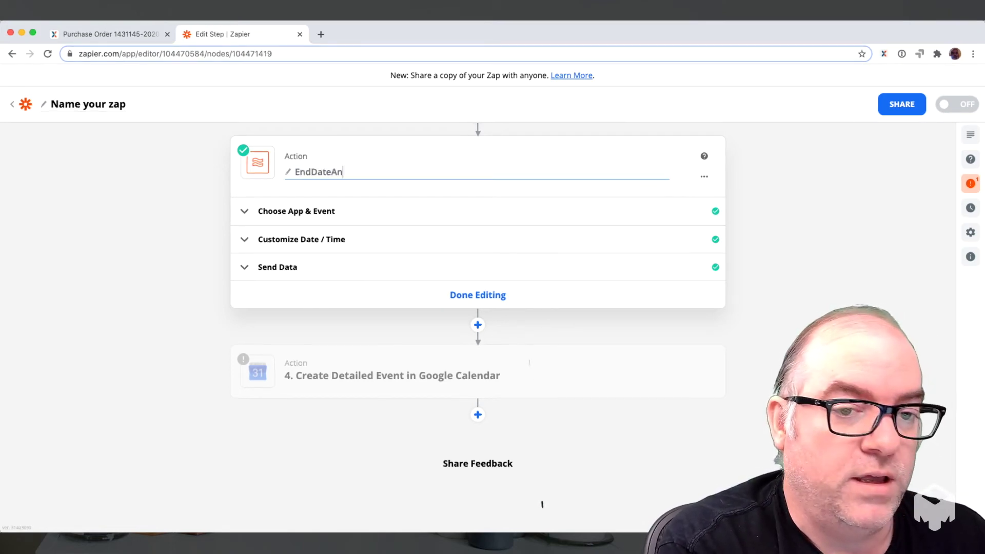
text(dTime)
key(Return)
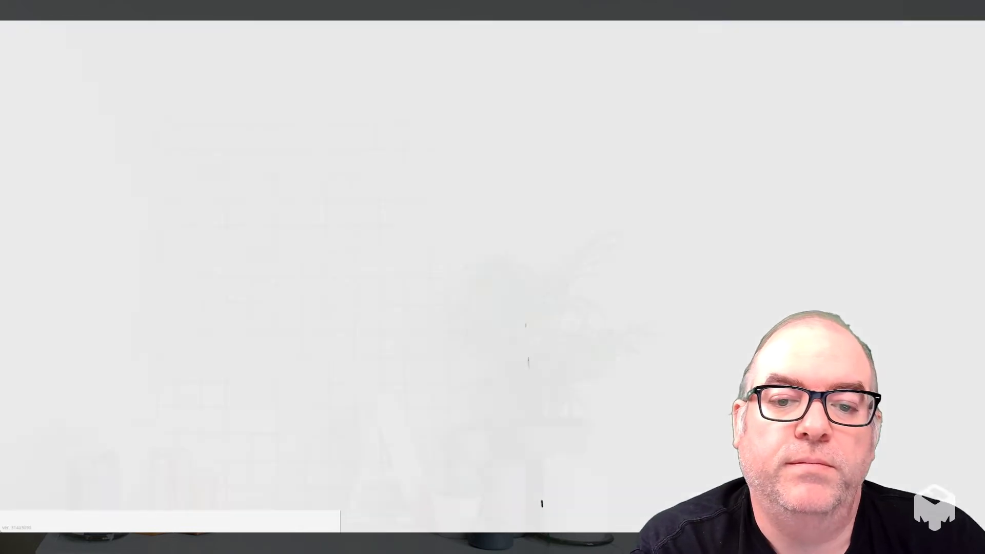
click(478, 295)
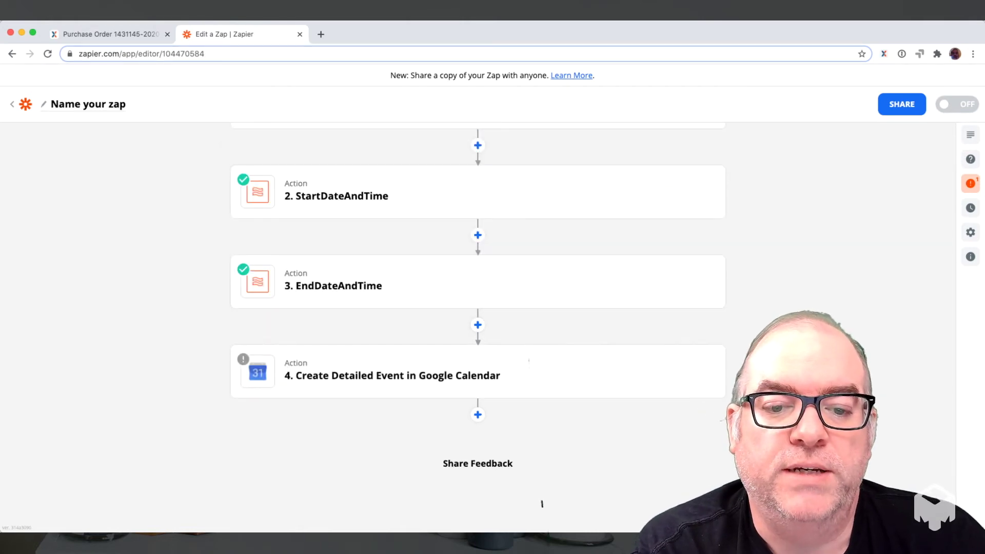
- In the Google Calendar action, replace the Start Date & Time value with the Delivery Date output from StartDateAndTime
click(528, 362)
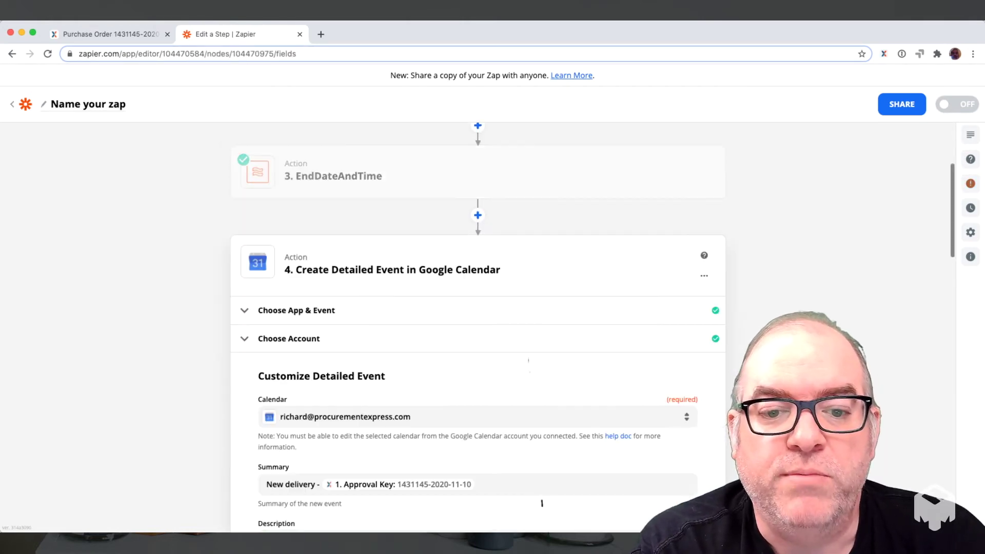
scroll(528, 363, down, 6)
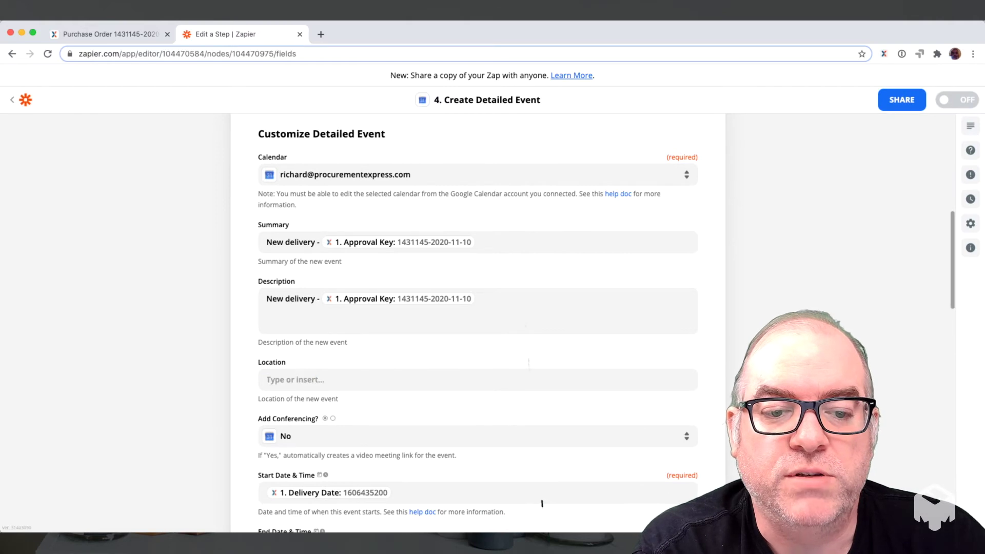
scroll(528, 363, down, 2)
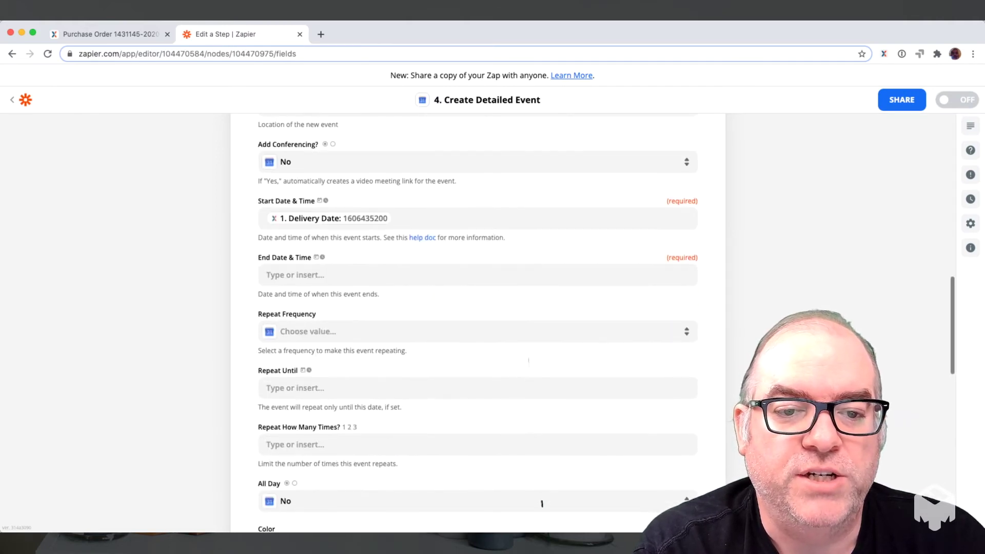
click(411, 219)
key(BackSpace)
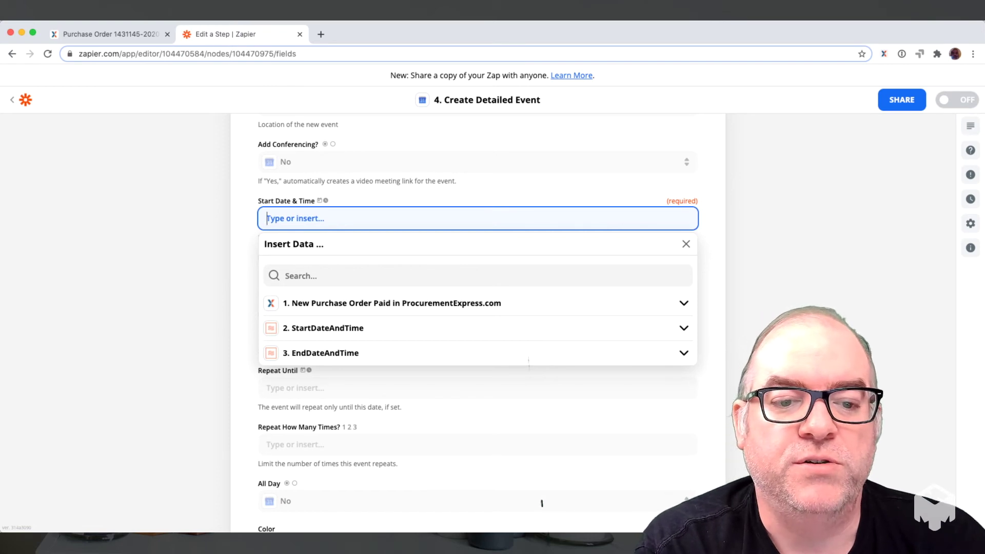
click(323, 328)
click(306, 351)
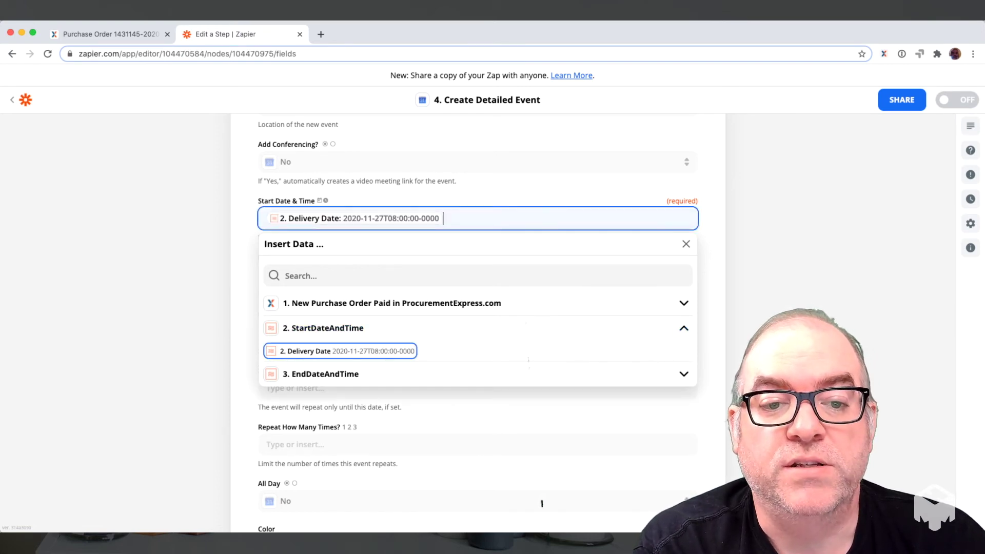
key(Escape)
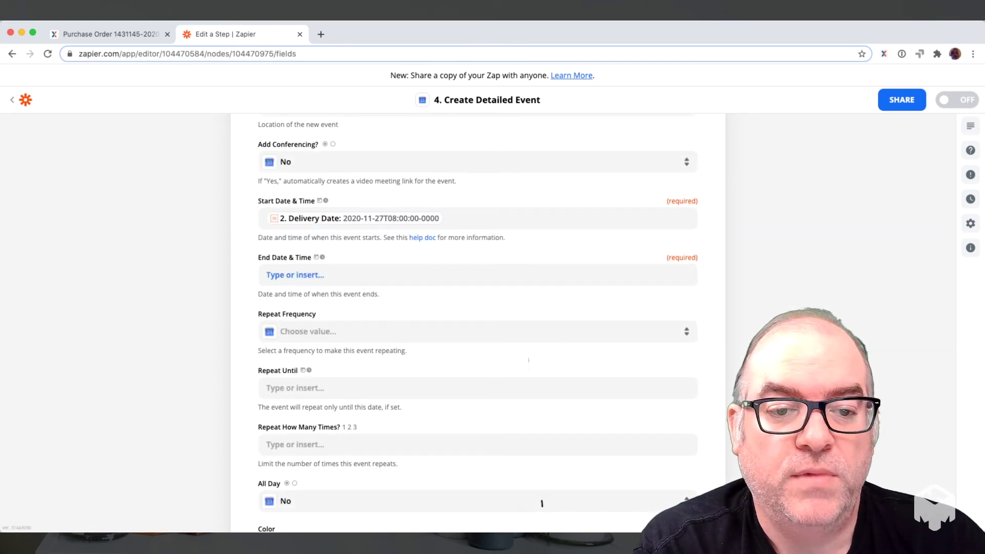
- Set the detailed event's End Date & Time to the Output value from EndDateAndTime
click(296, 275)
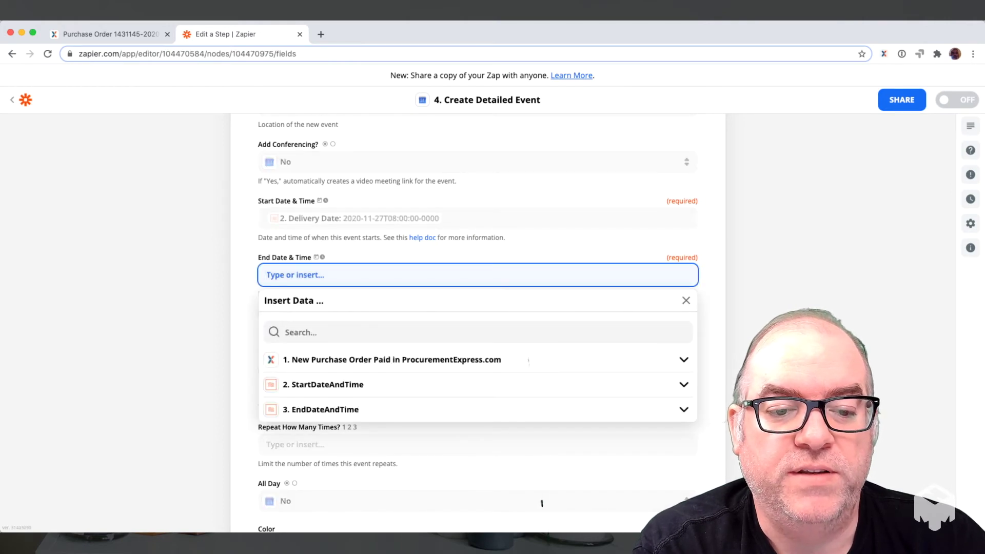
click(321, 409)
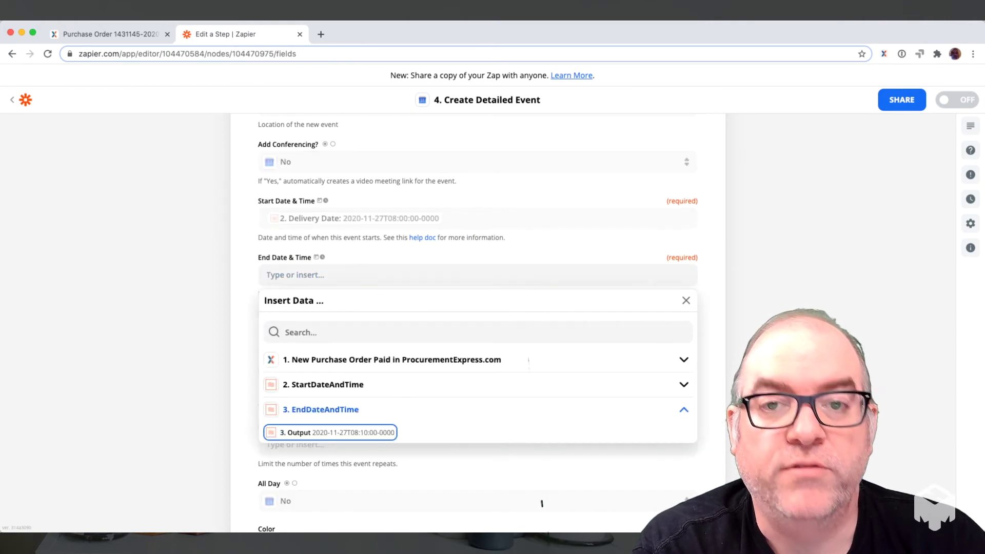
key(Return)
key(Escape)
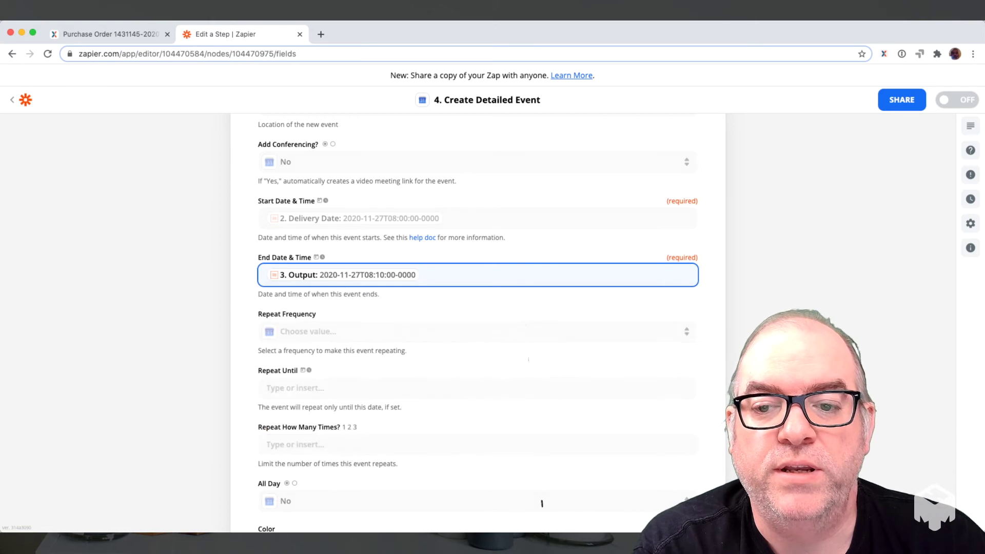
- Review the detailed event's date and optional fields and continue to the action's test
scroll(542, 503, down, 1)
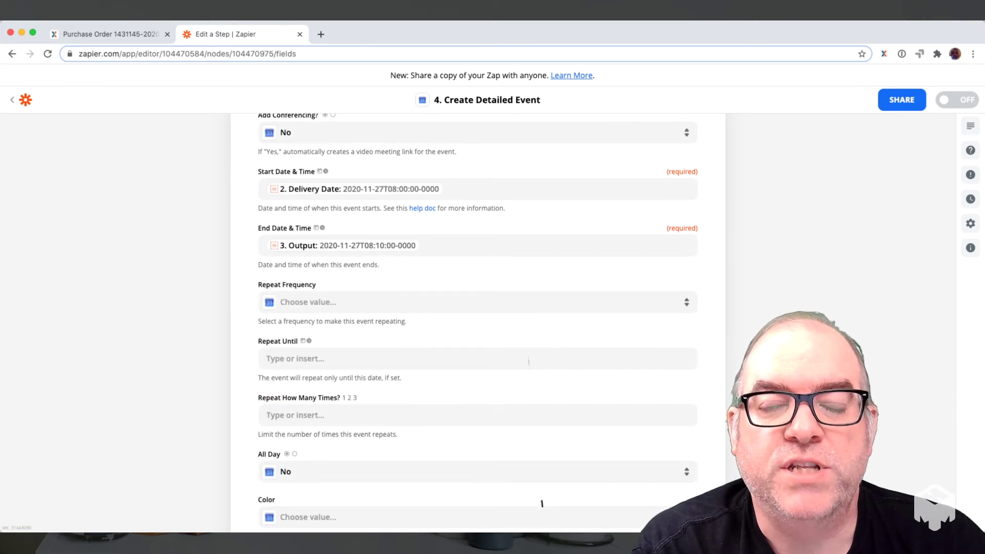
scroll(542, 503, down, 5)
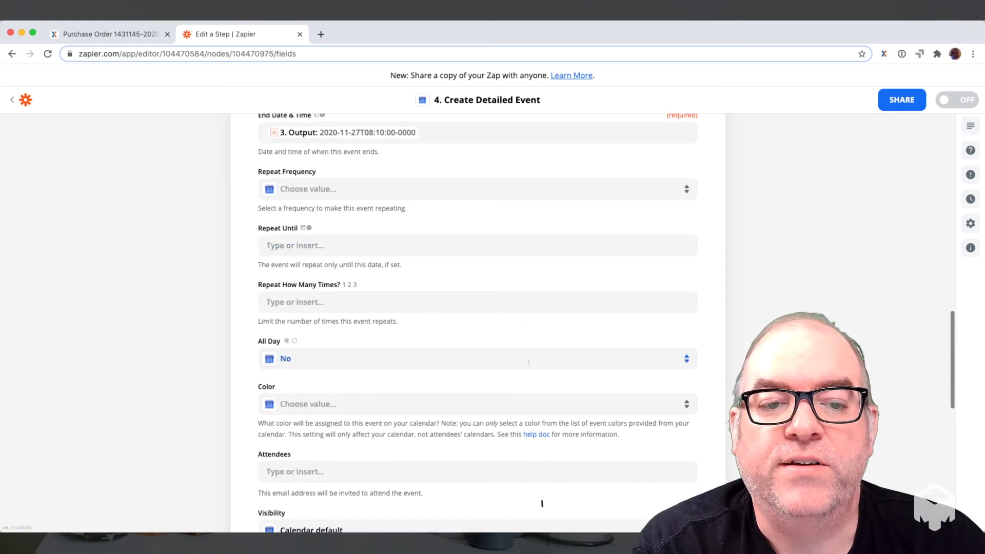
scroll(542, 504, down, 1)
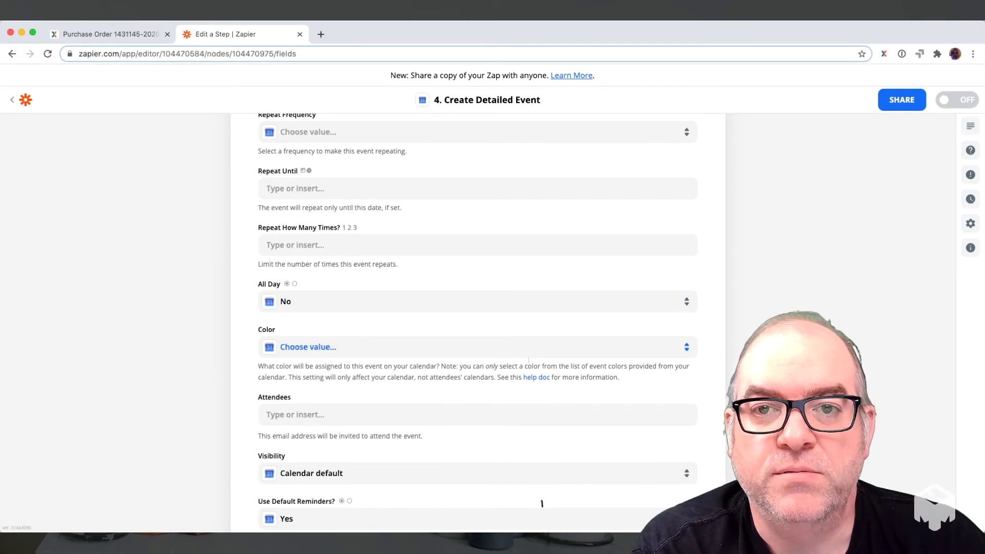
scroll(542, 504, up, 5)
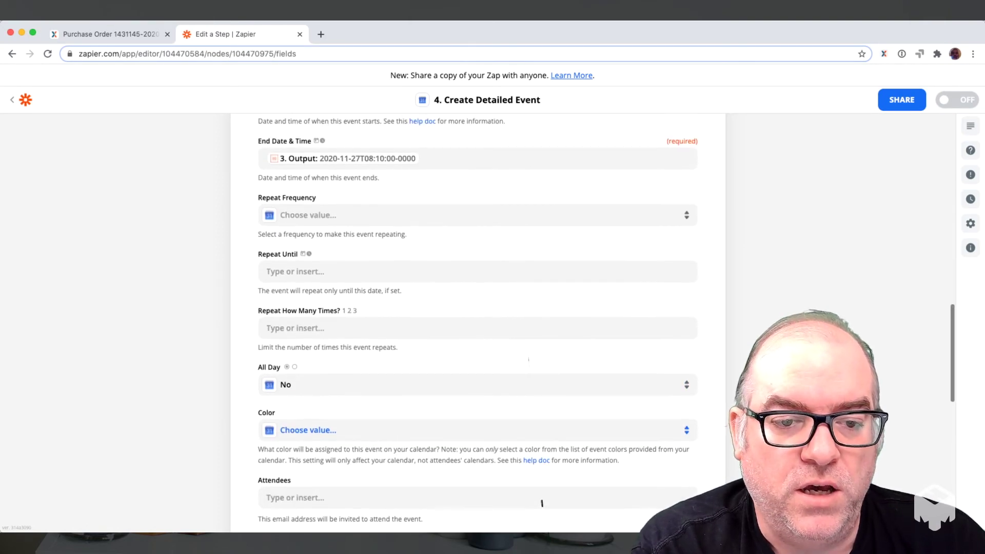
scroll(542, 503, up, 8)
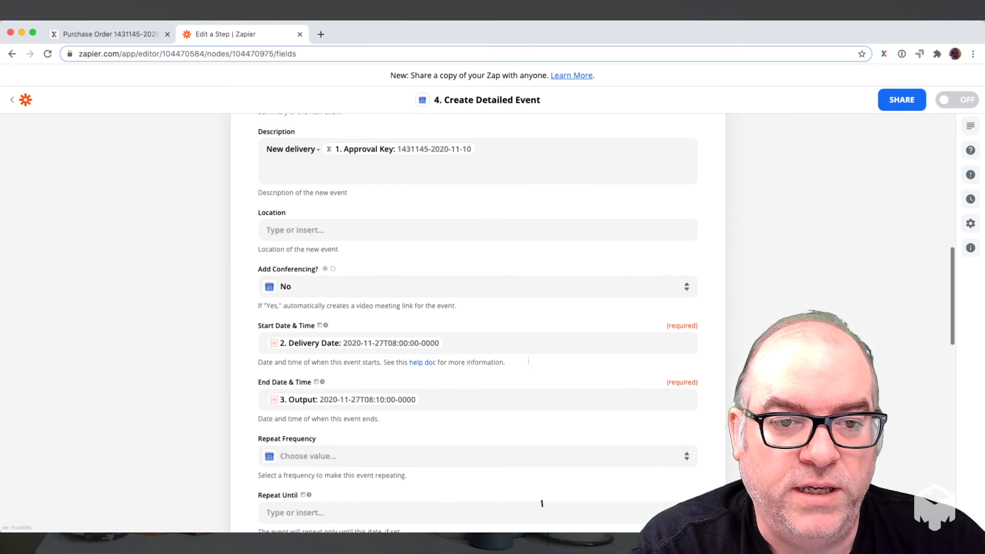
scroll(542, 503, down, 20)
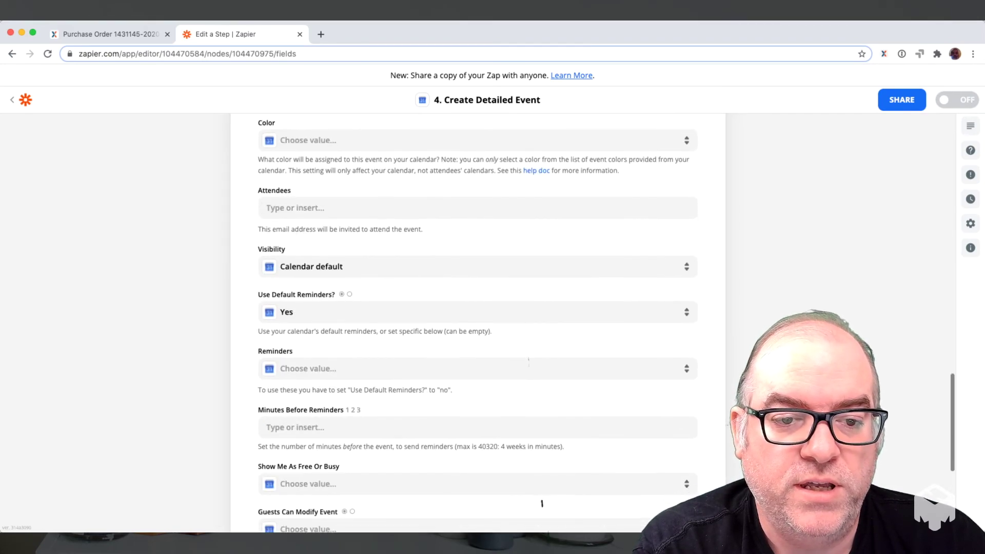
scroll(542, 503, down, 3)
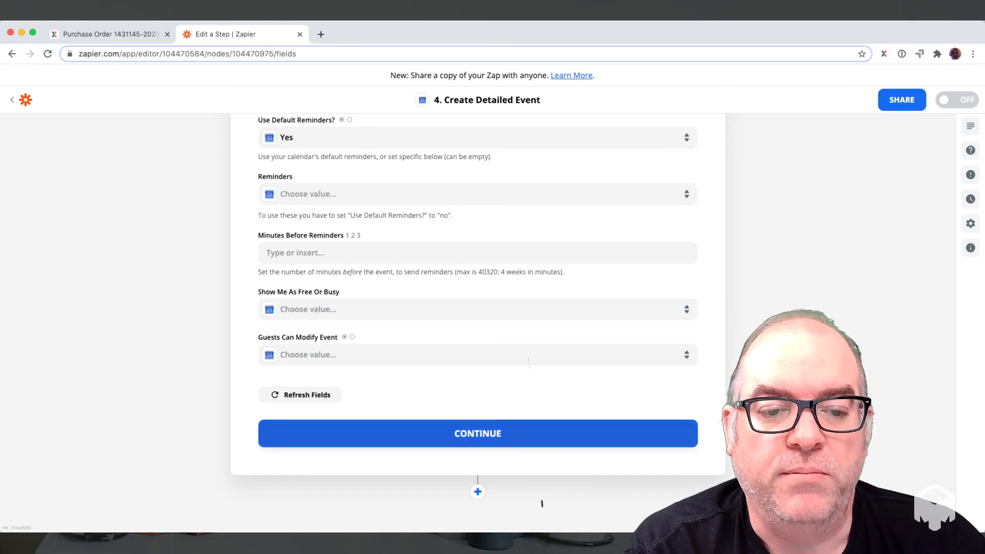
click(477, 434)
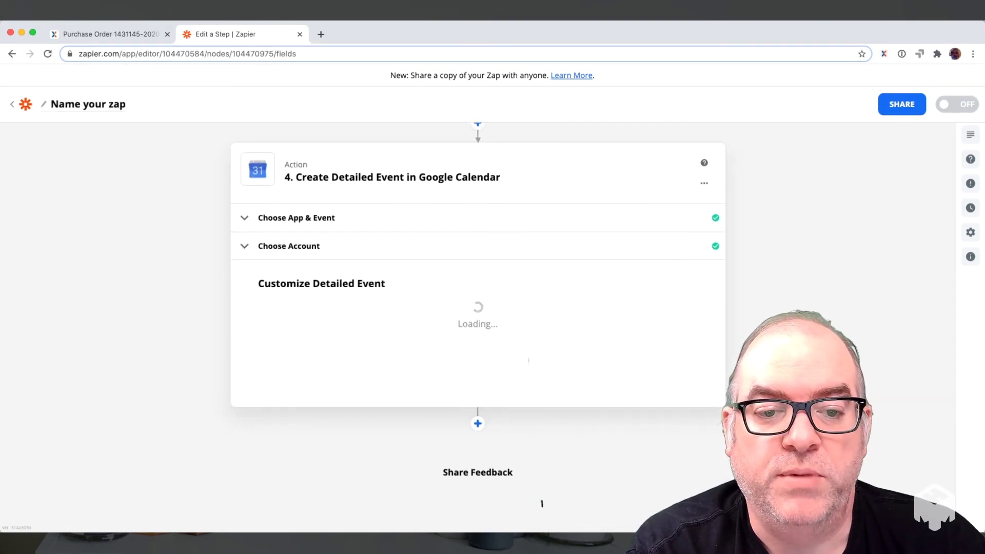
- Review the data for the test detailed event and send it to Google Calendar for review
scroll(542, 503, down, 6)
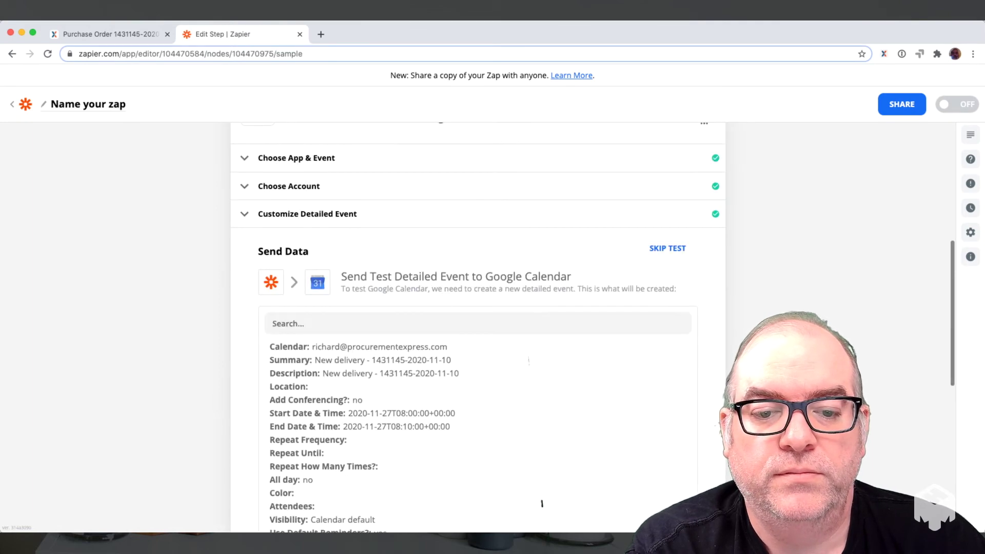
scroll(542, 504, up, 2)
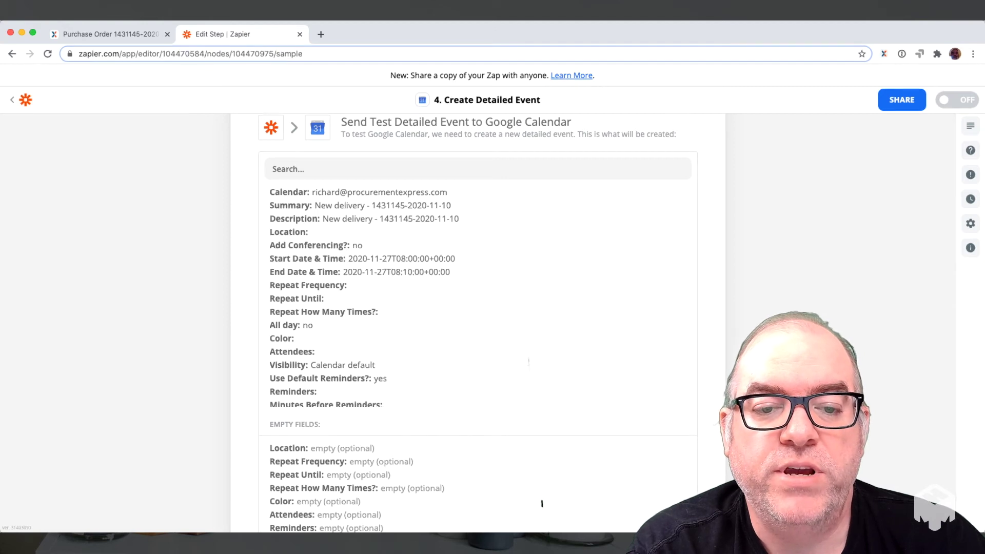
scroll(542, 503, down, 10)
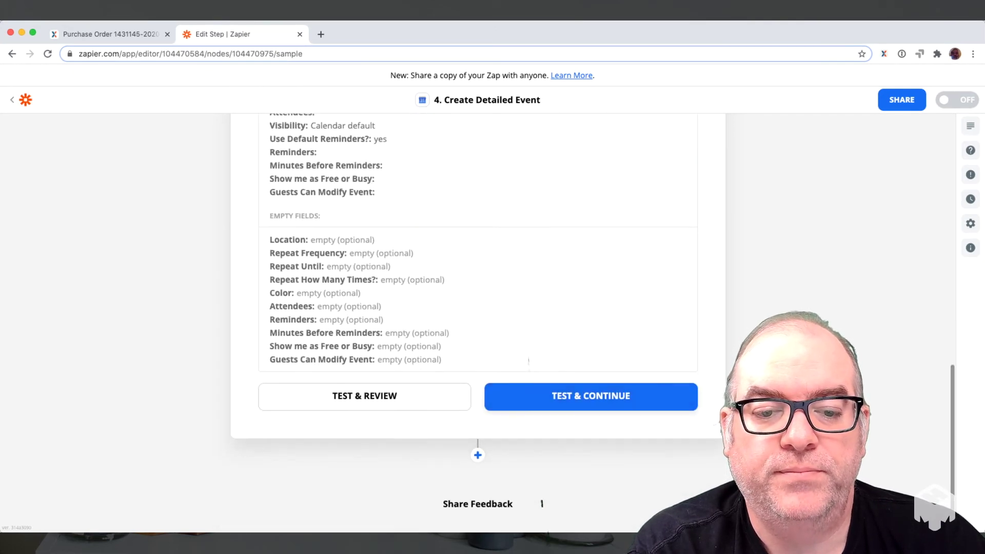
click(365, 396)
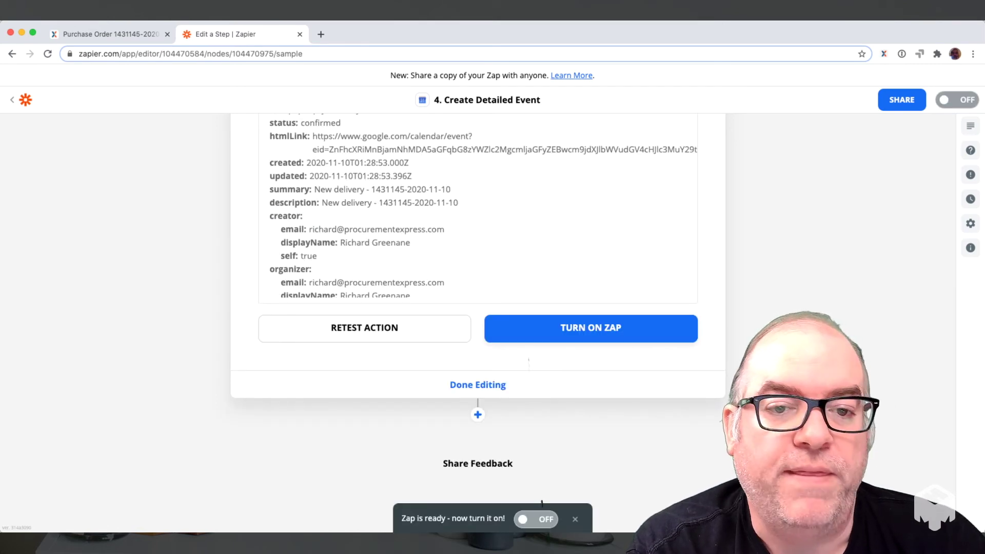
- Examine the test result and the created event in Google Calendar, checking its date and times, and return to the Zap editor
scroll(529, 361, up, 2)
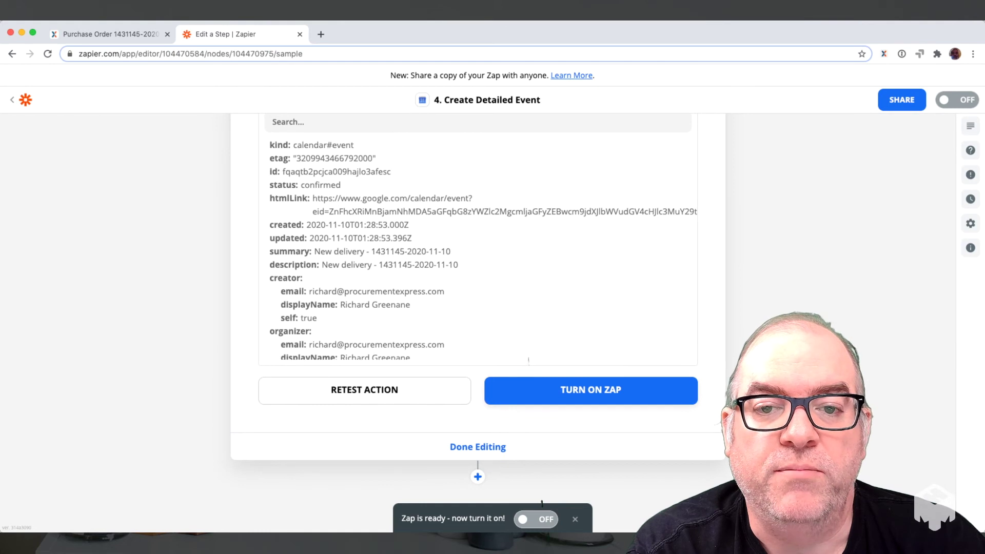
scroll(528, 360, down, 1)
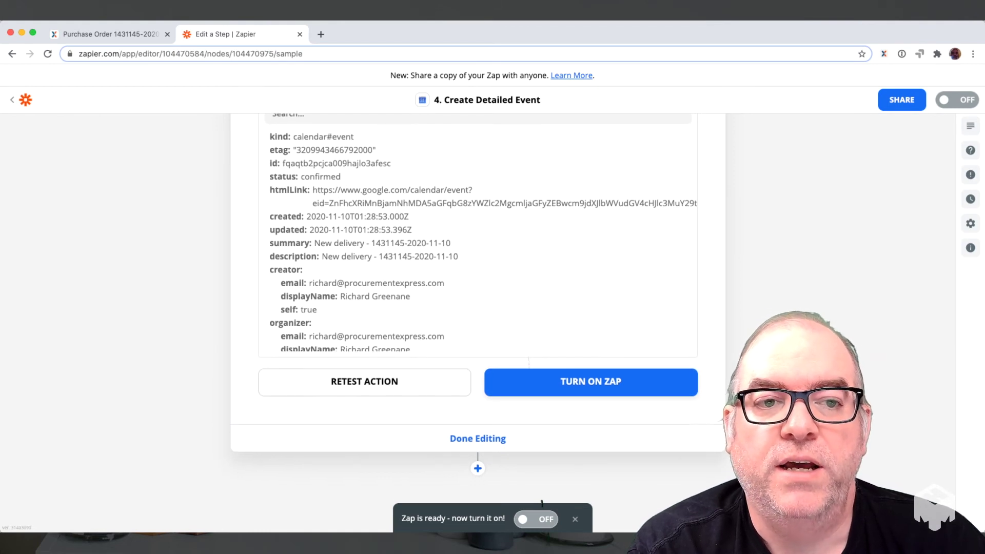
drag(343, 34, 362, 34)
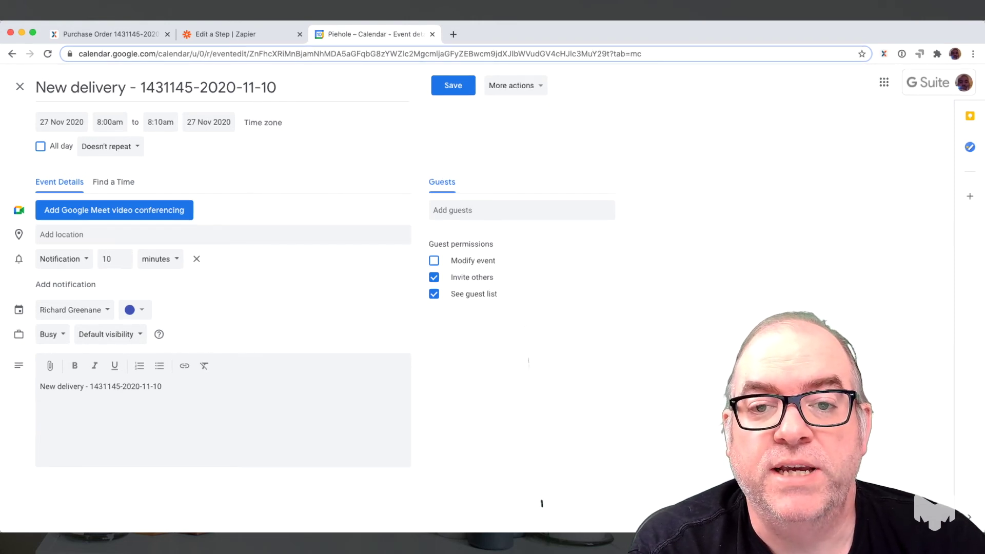
key(ctrl+shift+Tab)
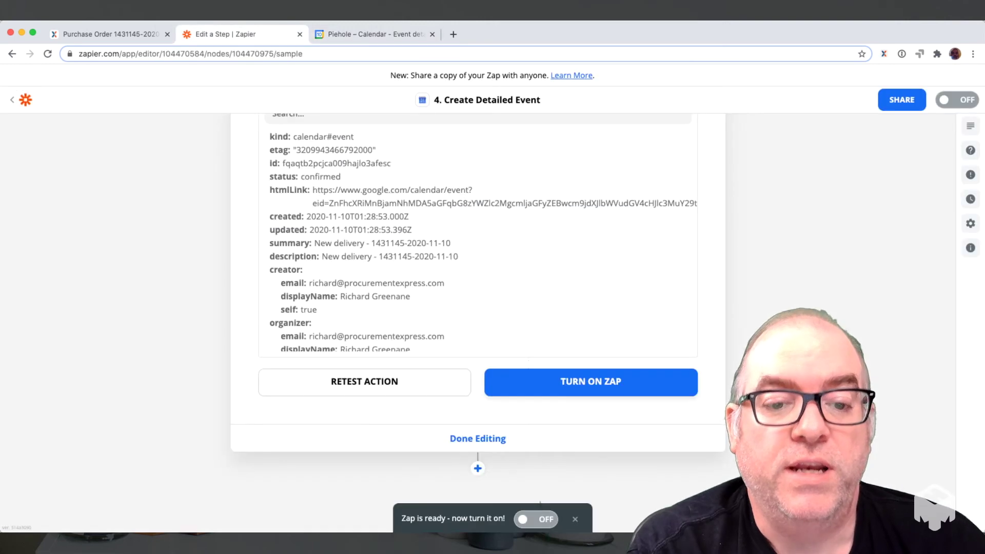
- Finish editing the Google Calendar action, turn on the Zap and name it CreateNewCalendarItem
click(478, 439)
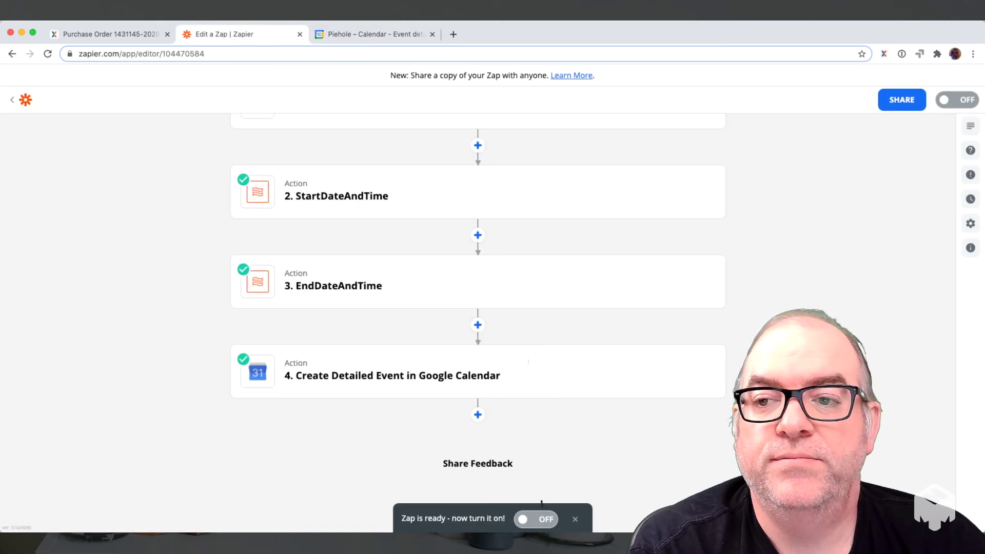
click(536, 520)
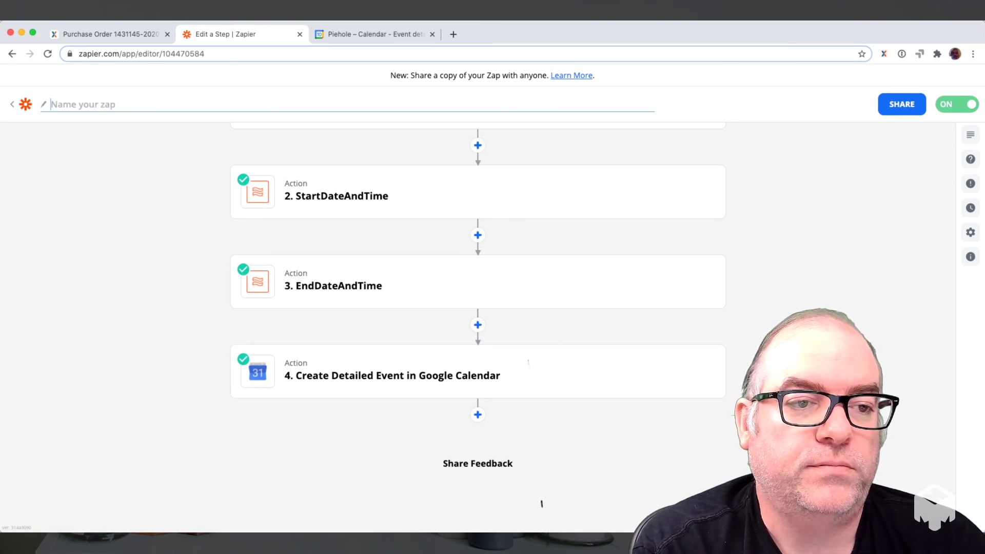
text(Create)
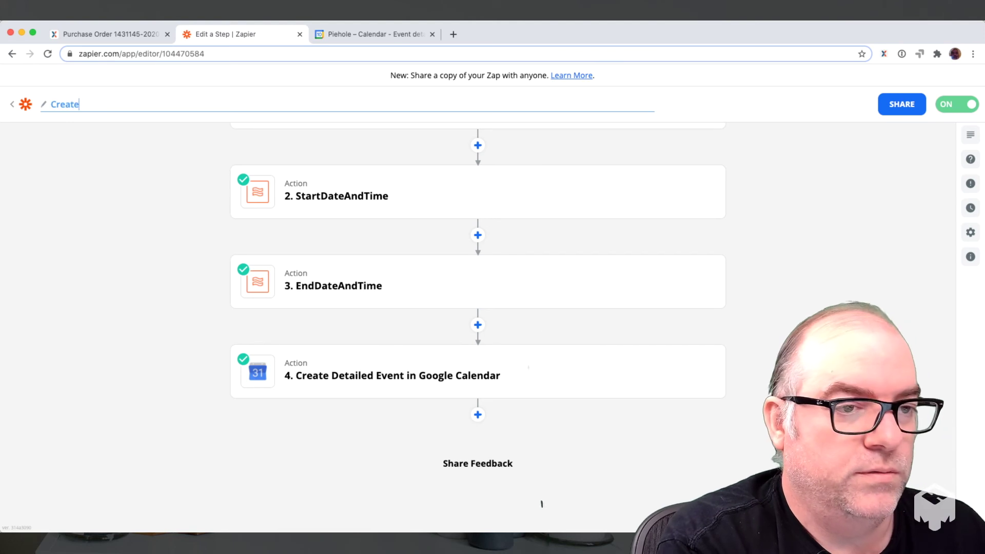
text(NewCalendarItem)
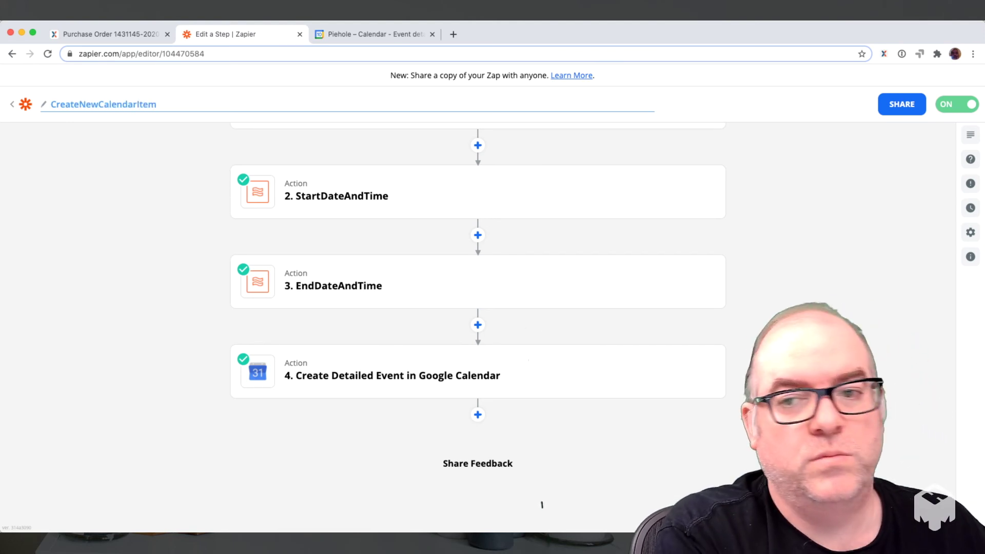
key(Return)
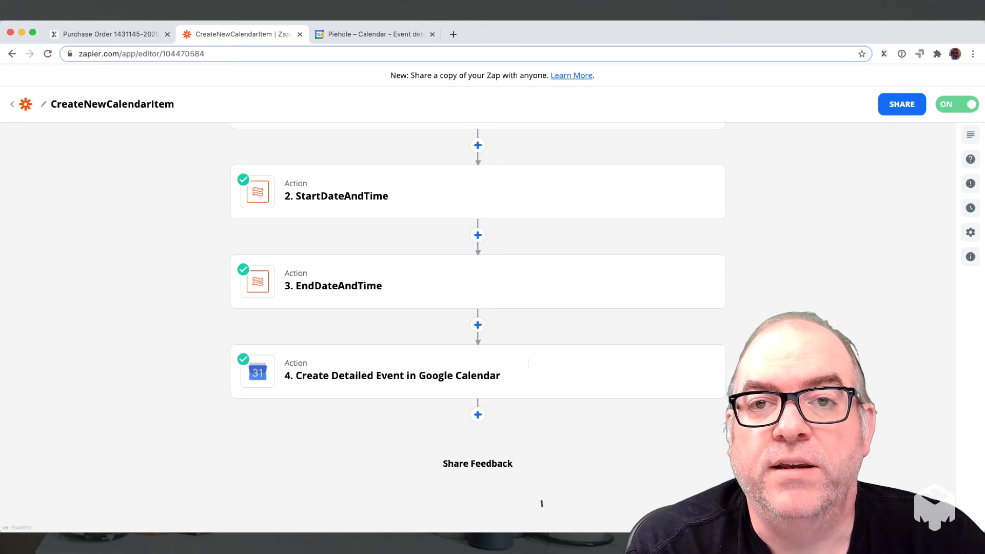
- In ProcurementExpress.com, open the unpaid Gibneys purchase order dated 2020-10-28 and add payment for all its items
key(ctrl+shift+Tab)
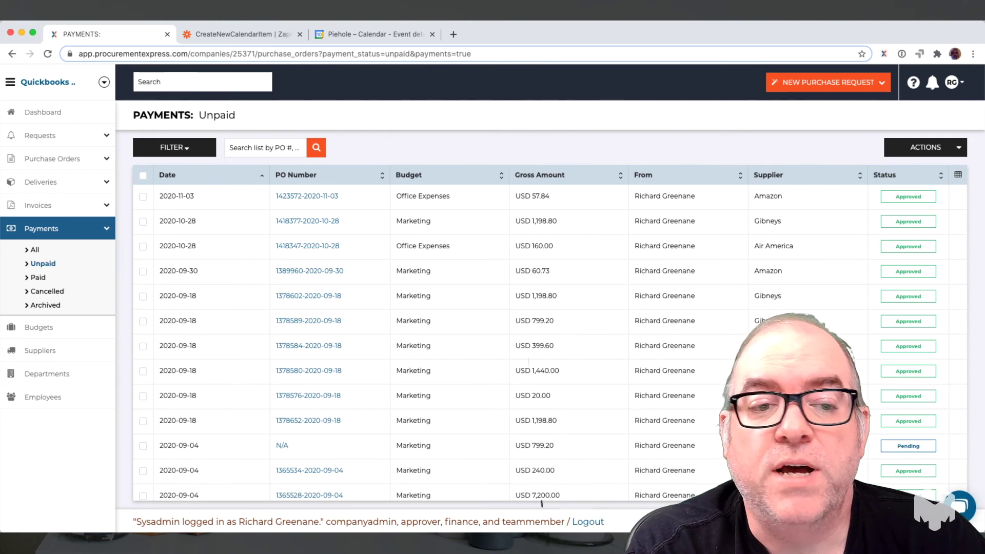
key(alt+Right)
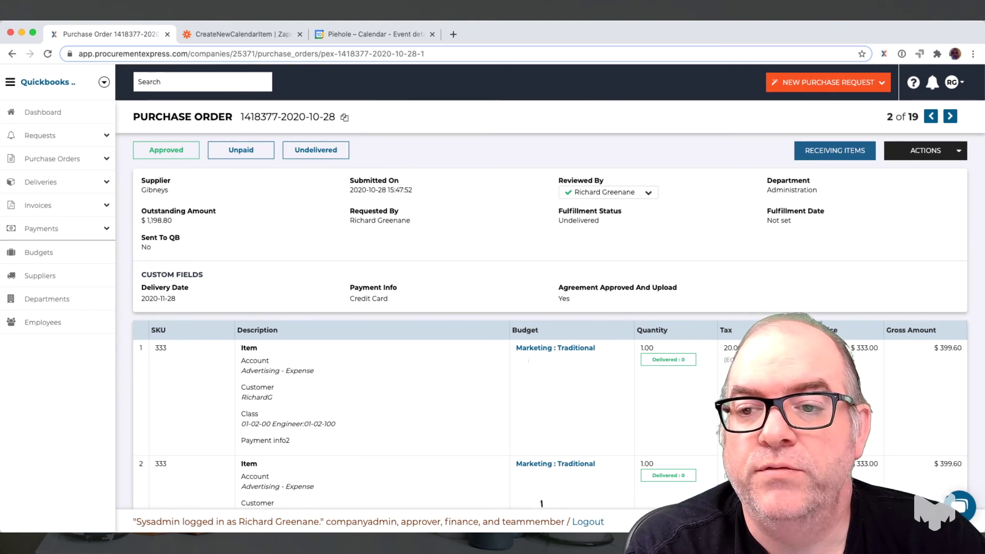
click(925, 151)
click(911, 174)
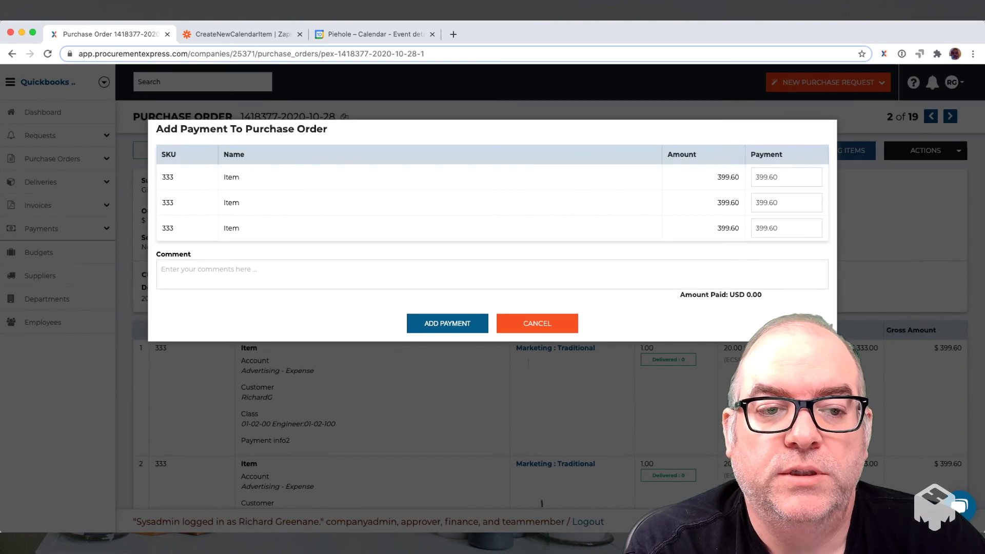
click(447, 324)
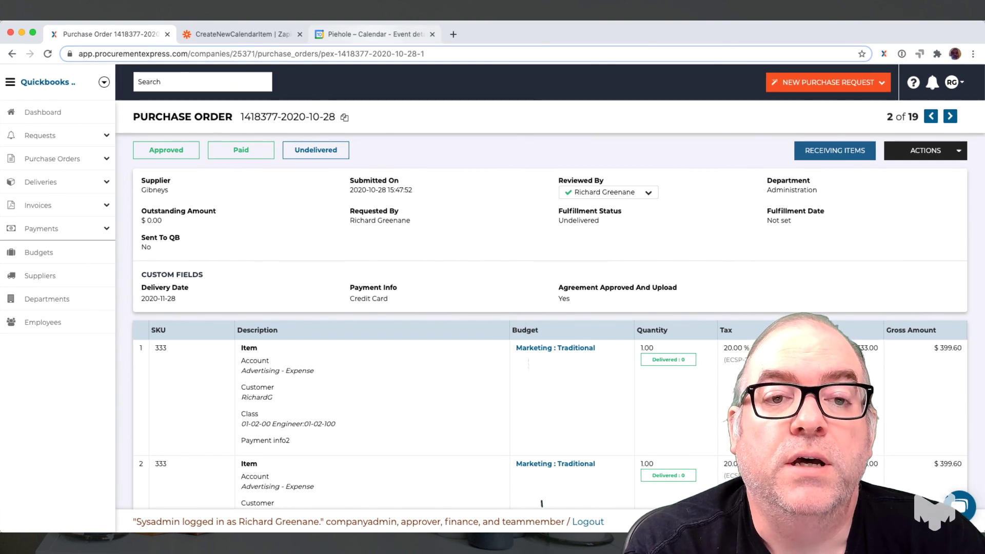
- Switch to Google Calendar, leave the test event and open the new delivery event on 28 November 2020 to check its details
click(376, 34)
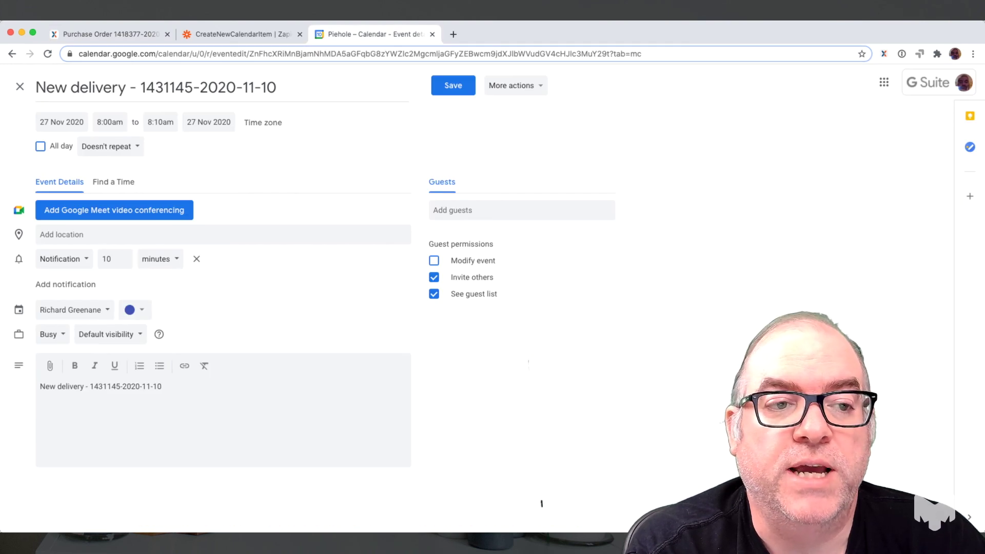
click(19, 86)
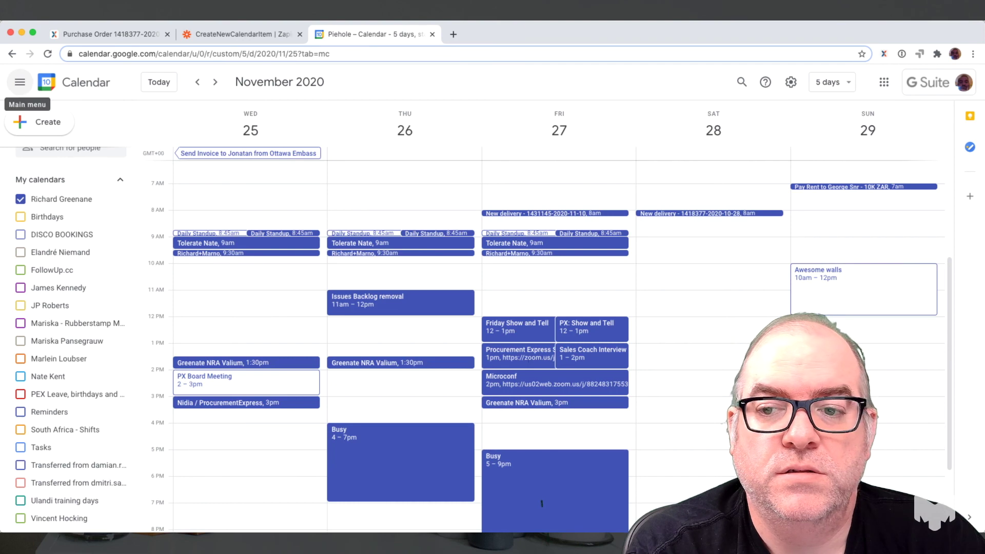
scroll(542, 503, up, 2)
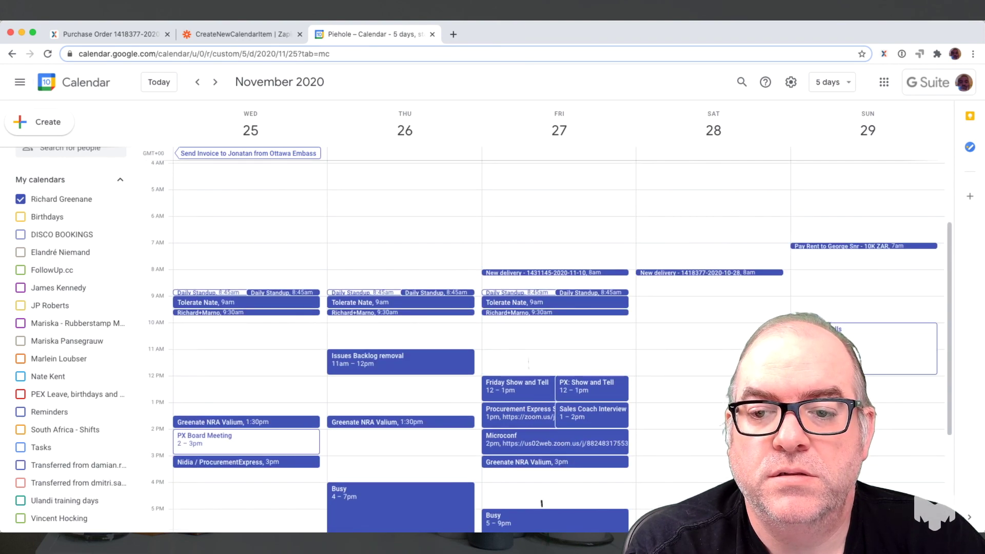
double_click(697, 273)
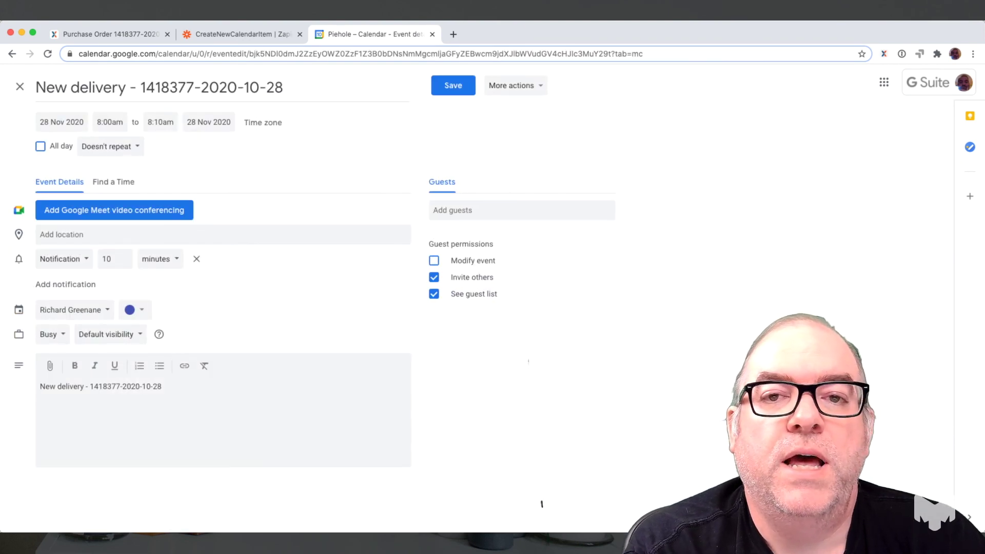